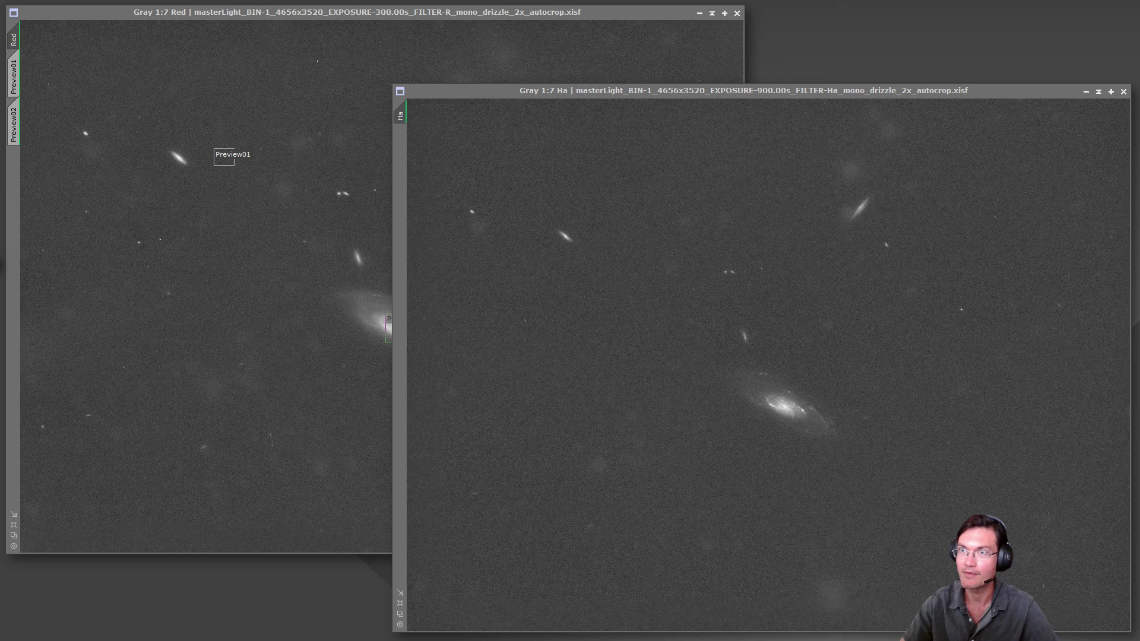
Launch the GraXpert script from Script > Toolbox, close it unrun, and return to the menus
{"action": "left_click", "coordinate": [134, 0]}
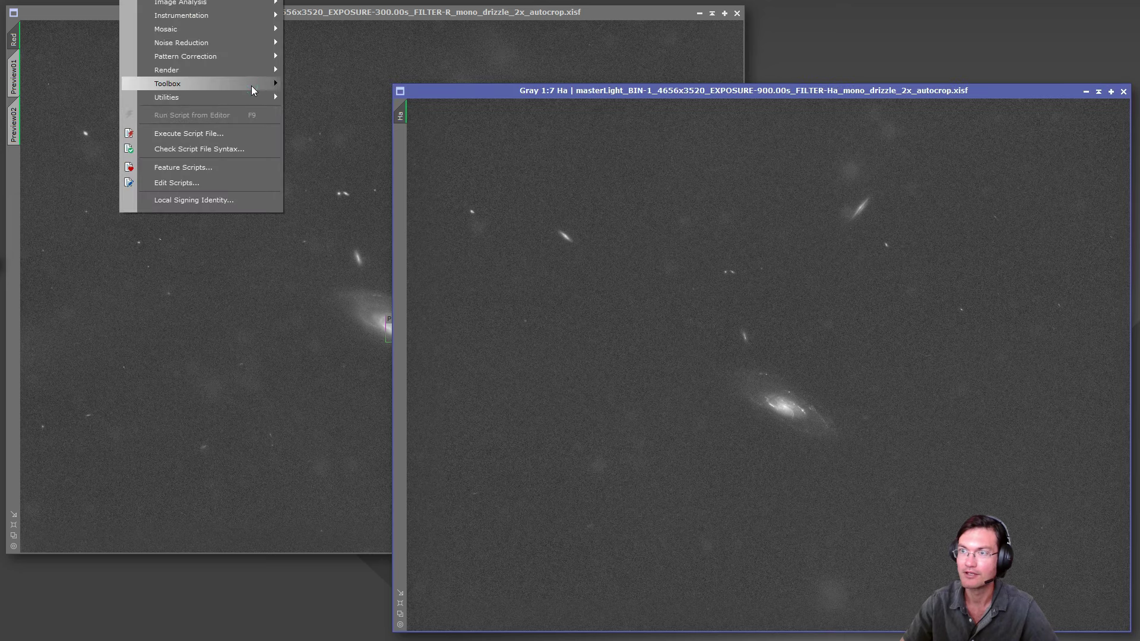
{"action": "mouse_move", "coordinate": [251, 85]}
{"action": "left_click", "coordinate": [375, 223]}
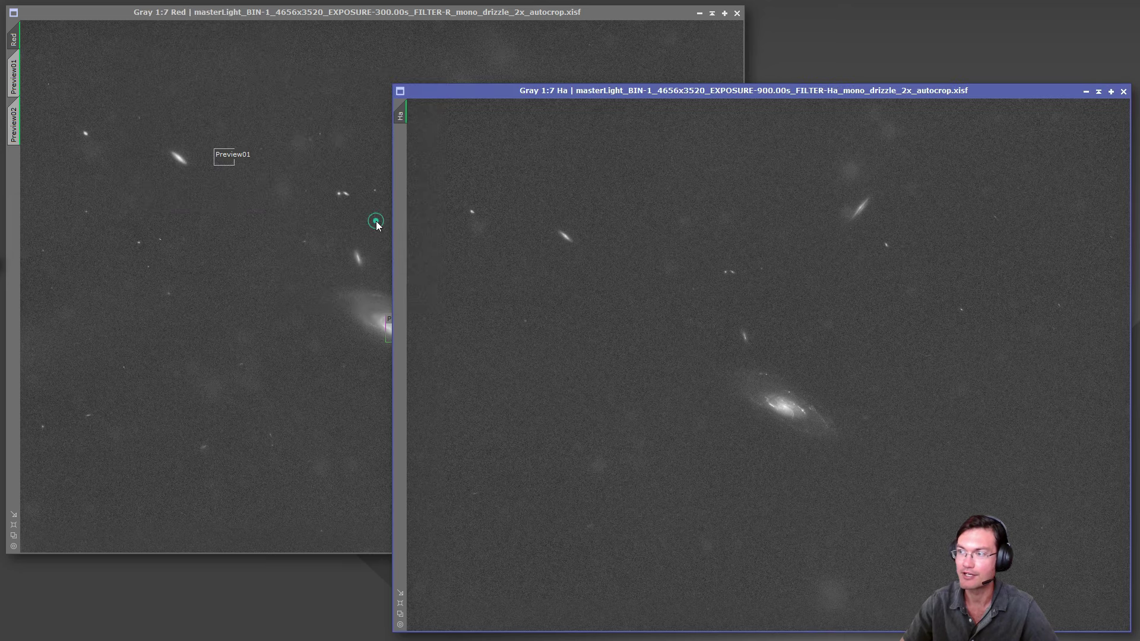
{"action": "left_click_drag", "start_coordinate": [565, 221], "coordinate": [638, 160]}
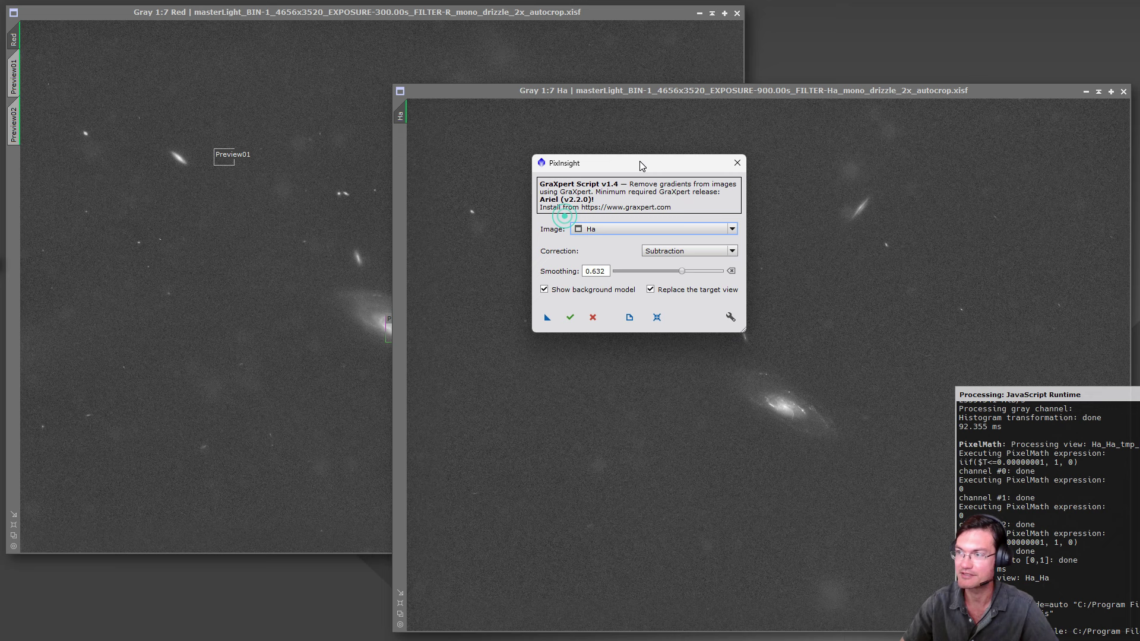
{"action": "left_click", "coordinate": [735, 158]}
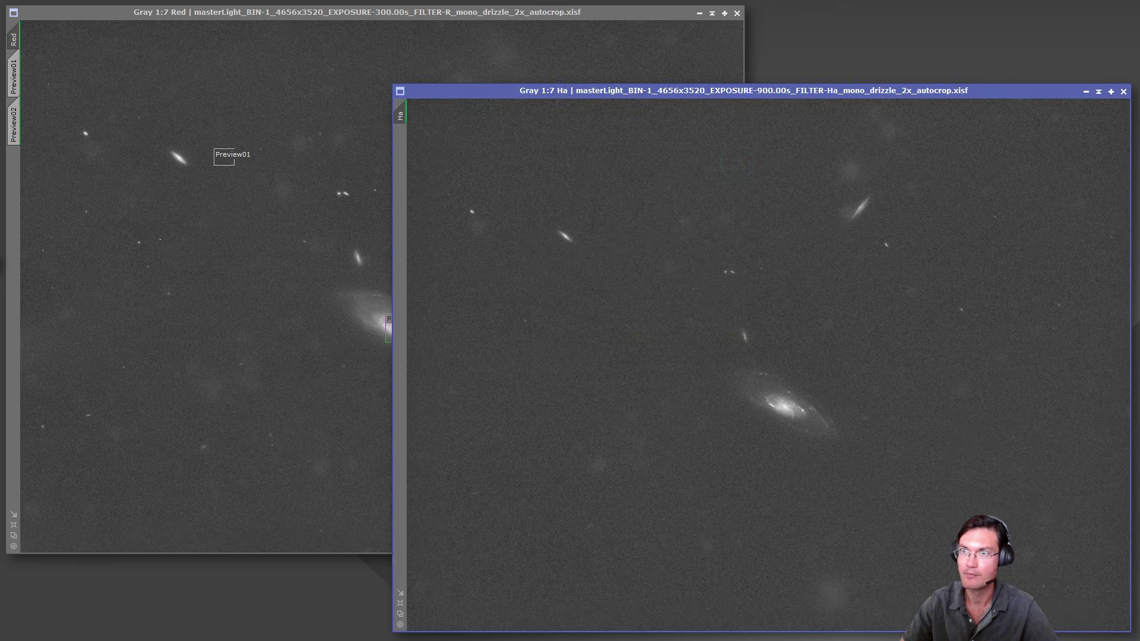
{"action": "left_click", "coordinate": [133, 0]}
{"action": "mouse_move", "coordinate": [236, 83]}
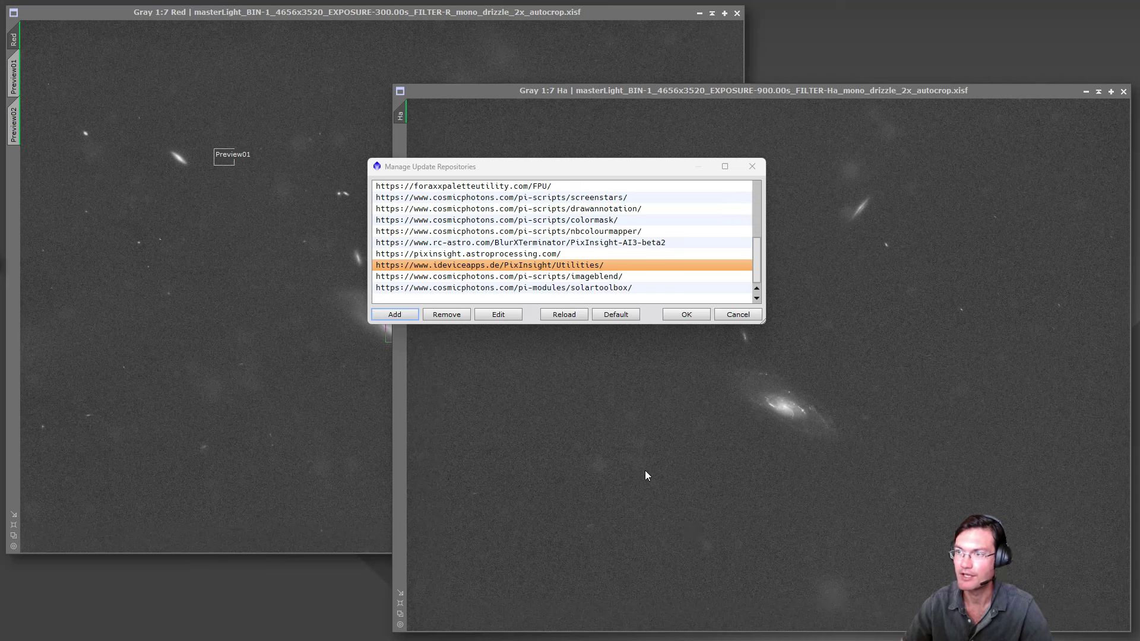
Move aside and dismiss the Manage Update Repositories list
{"action": "left_click_drag", "start_coordinate": [531, 168], "coordinate": [505, 155]}
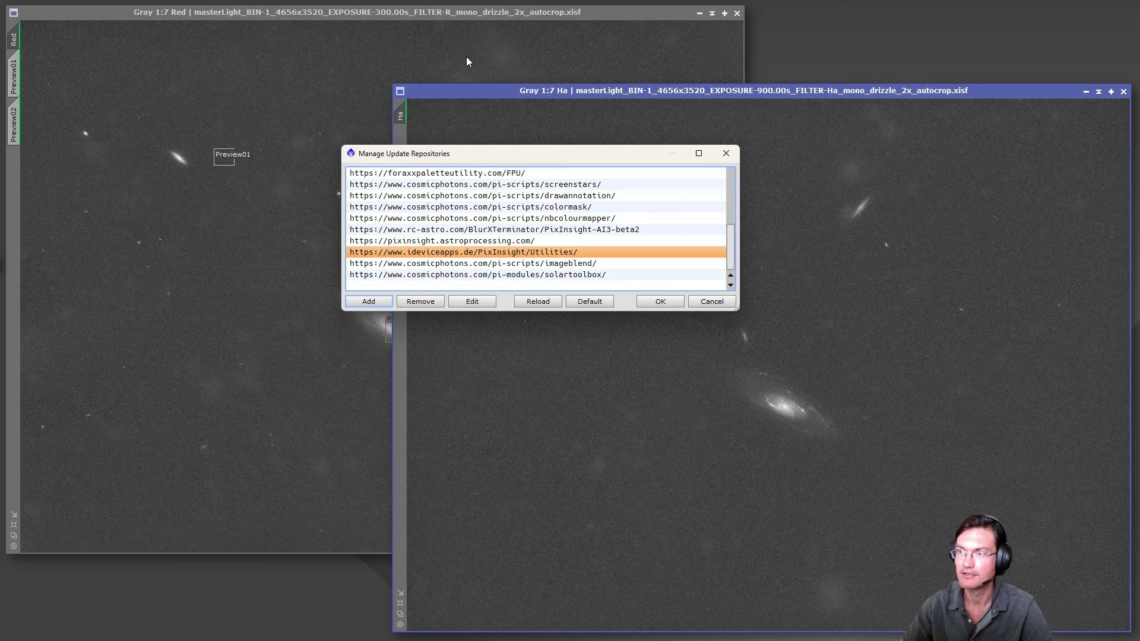
{"action": "left_click", "coordinate": [713, 302]}
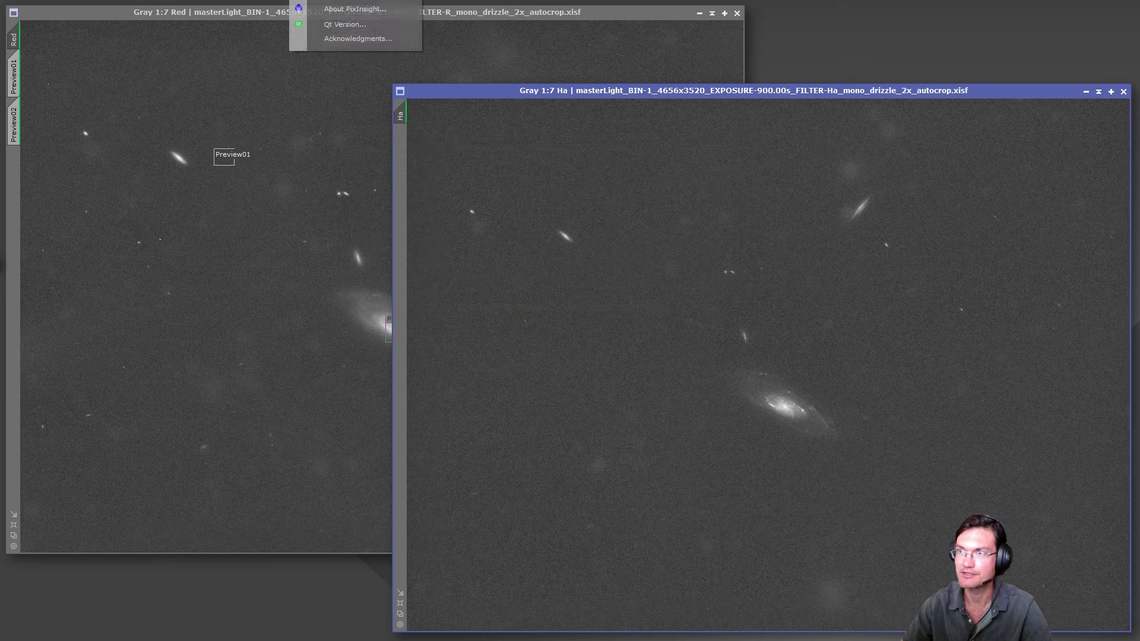
{"action": "mouse_move", "coordinate": [365, 1]}
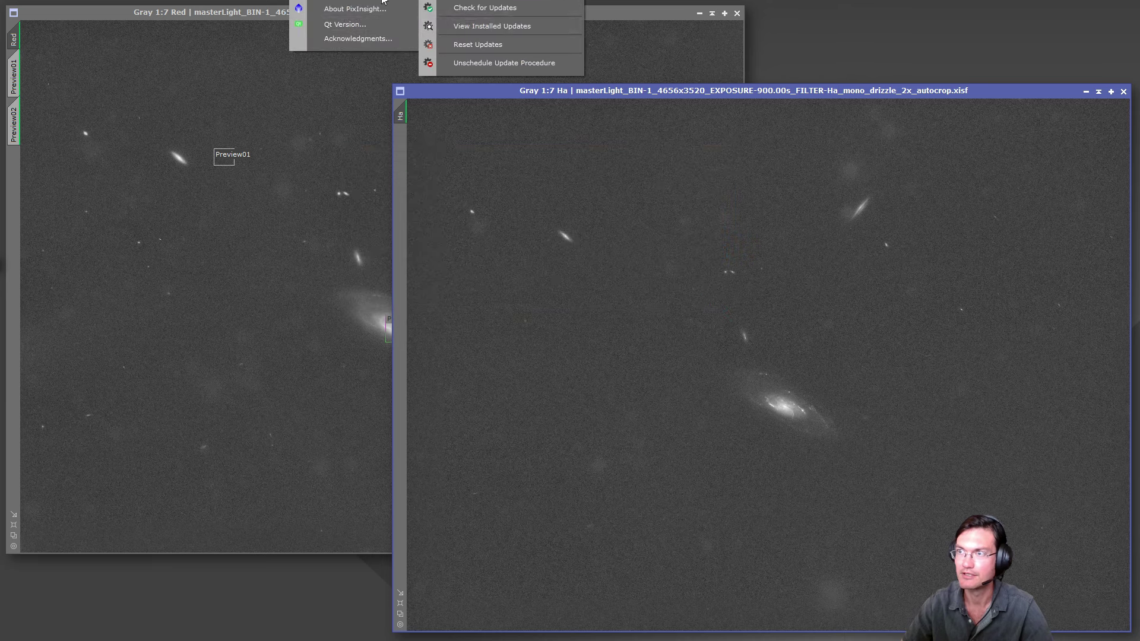
Reopen the repositories list, select the ideviceapps Utilities entry, and confirm with OK
{"action": "left_click", "coordinate": [492, 3]}
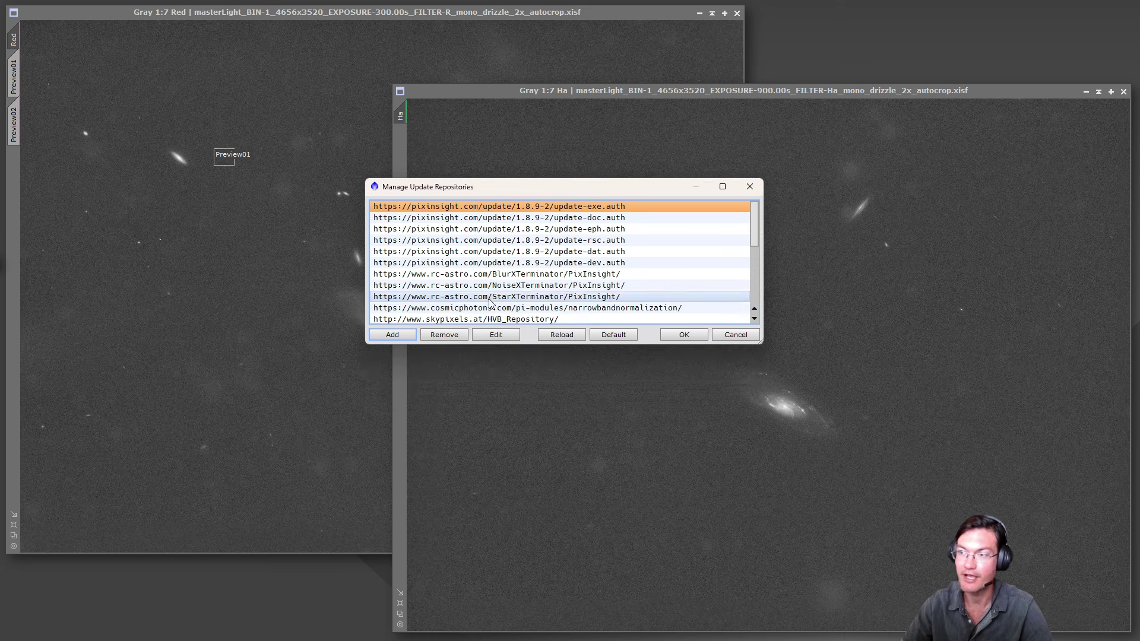
{"action": "scroll", "coordinate": [489, 302], "scroll_direction": "down", "scroll_amount": 3}
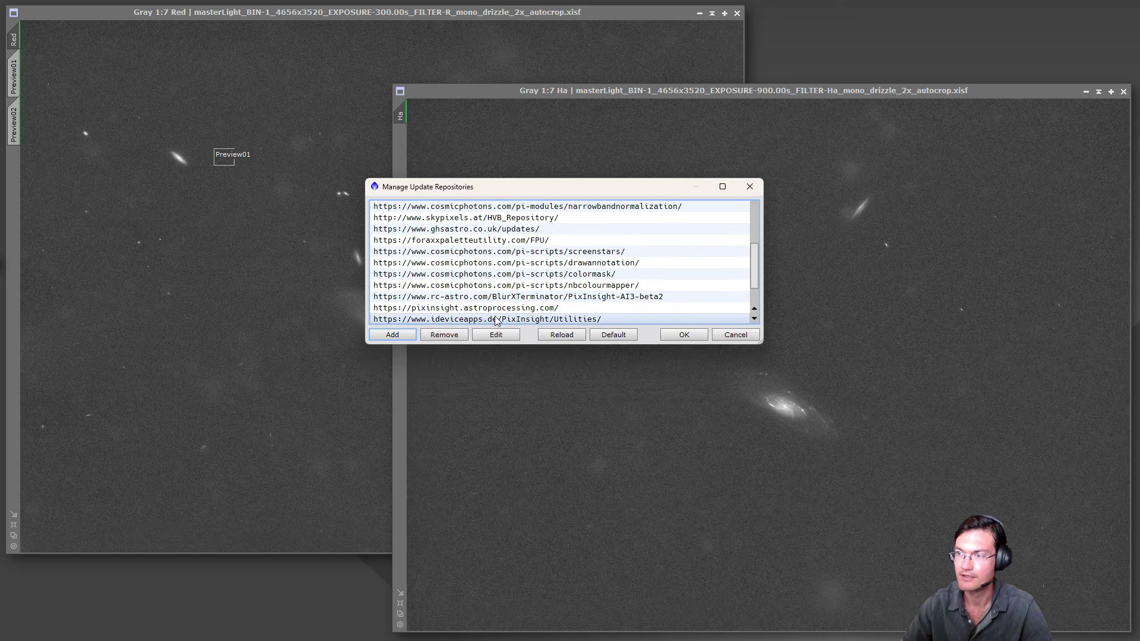
{"action": "left_click", "coordinate": [495, 321]}
{"action": "scroll", "coordinate": [495, 319], "scroll_direction": "down", "scroll_amount": 1}
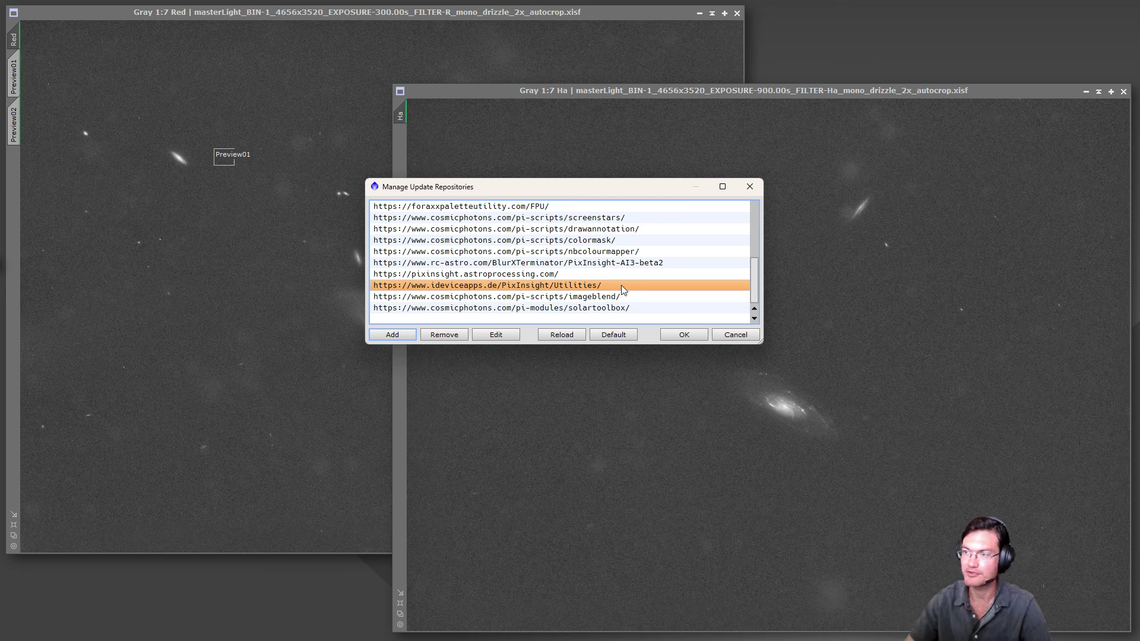
{"action": "left_click", "coordinate": [683, 336]}
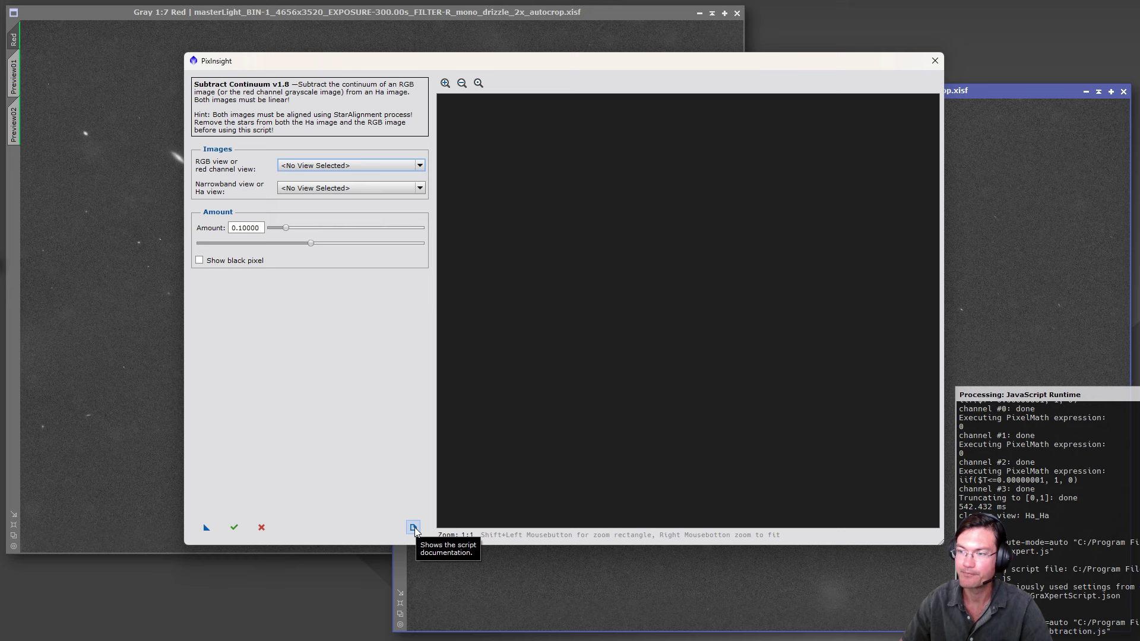
Read through the Subtract Continuum script documentation and close it
{"action": "left_click", "coordinate": [413, 528]}
{"action": "scroll", "coordinate": [593, 354], "scroll_direction": "down", "scroll_amount": 5}
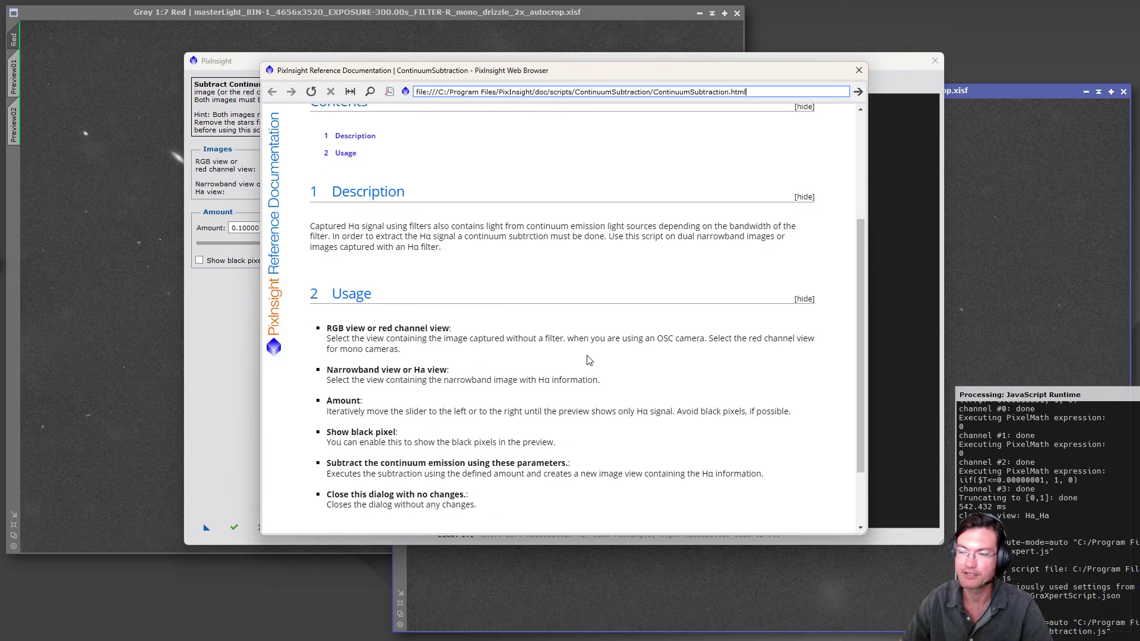
{"action": "left_click", "coordinate": [859, 70]}
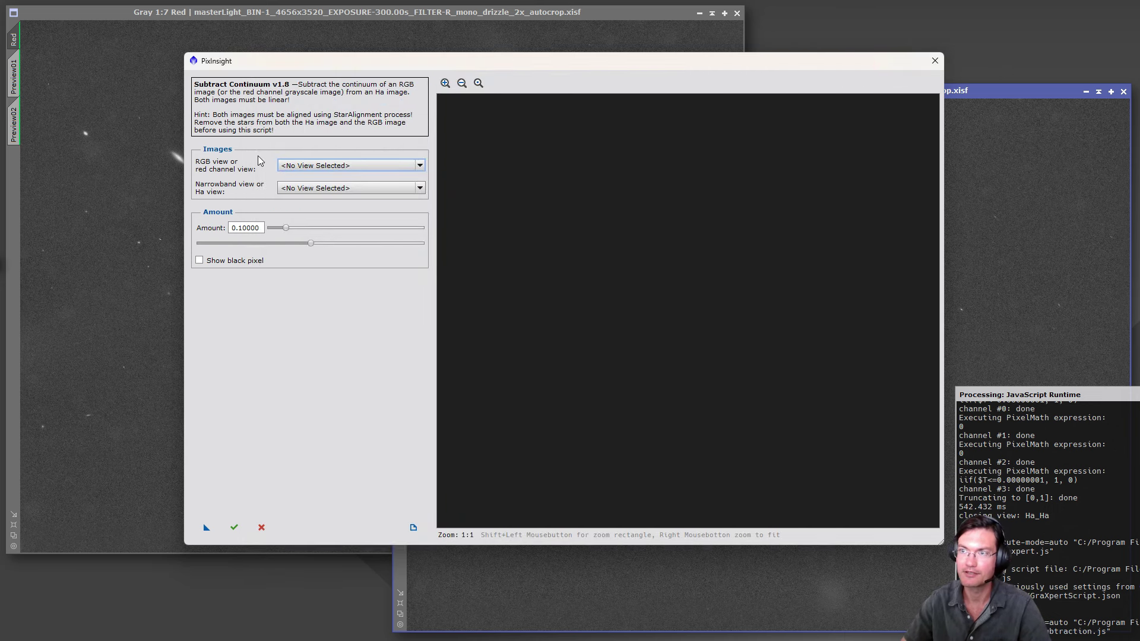
Choose Red as the continuum view and Ha as the narrowband view
{"action": "left_click", "coordinate": [313, 165]}
{"action": "scroll", "coordinate": [319, 268], "scroll_direction": "down", "scroll_amount": 5}
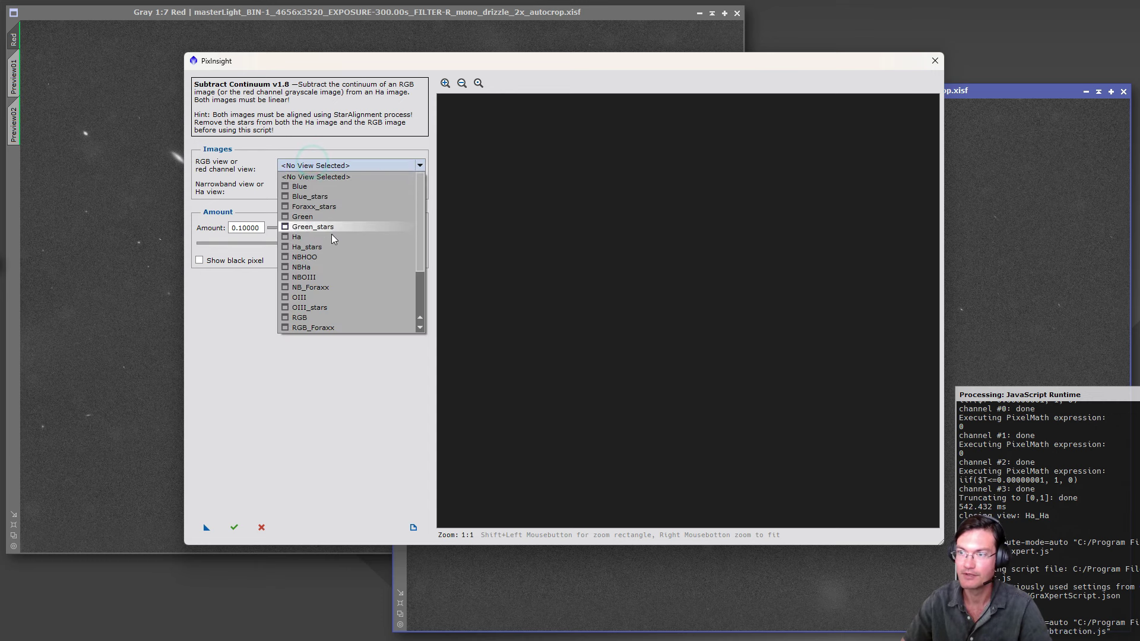
{"action": "left_click", "coordinate": [319, 309]}
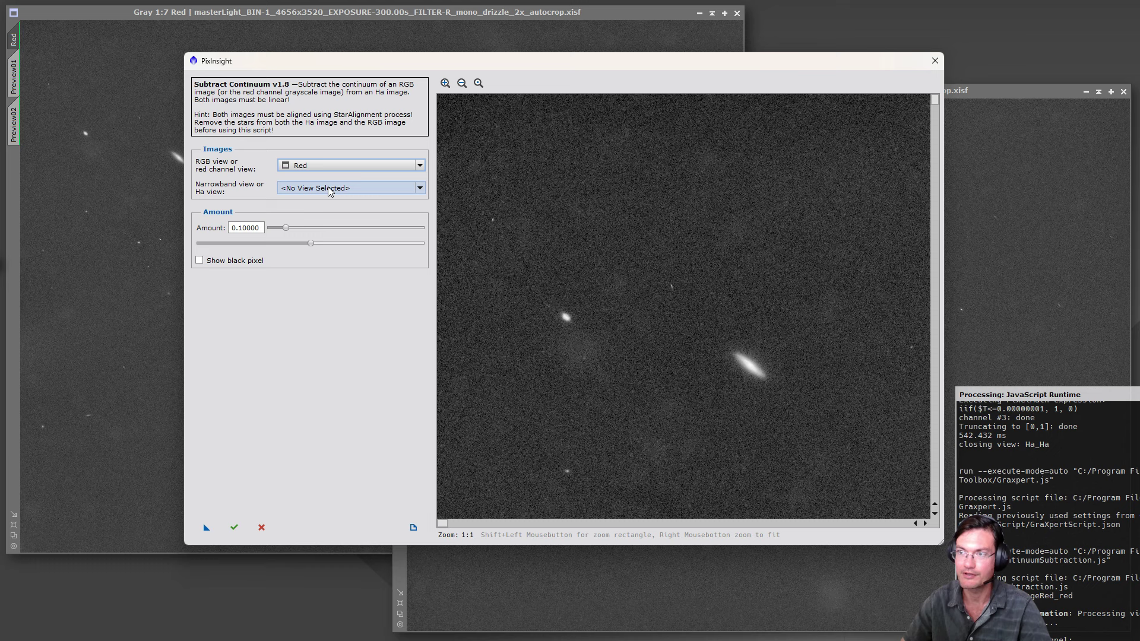
{"action": "left_click", "coordinate": [328, 188]}
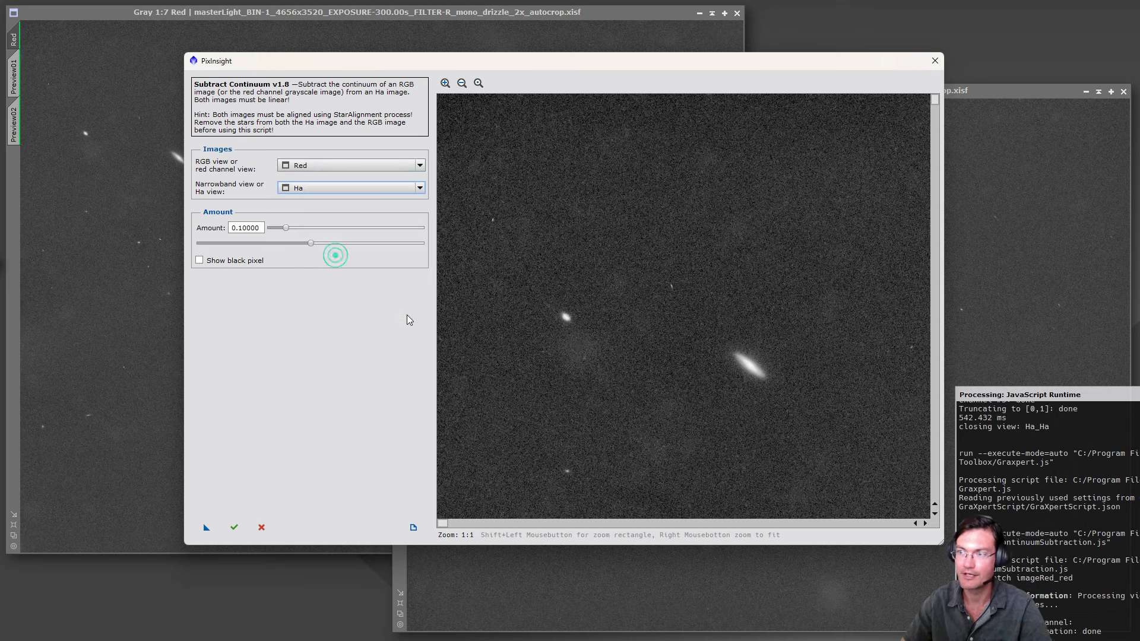
{"action": "left_click", "coordinate": [336, 259]}
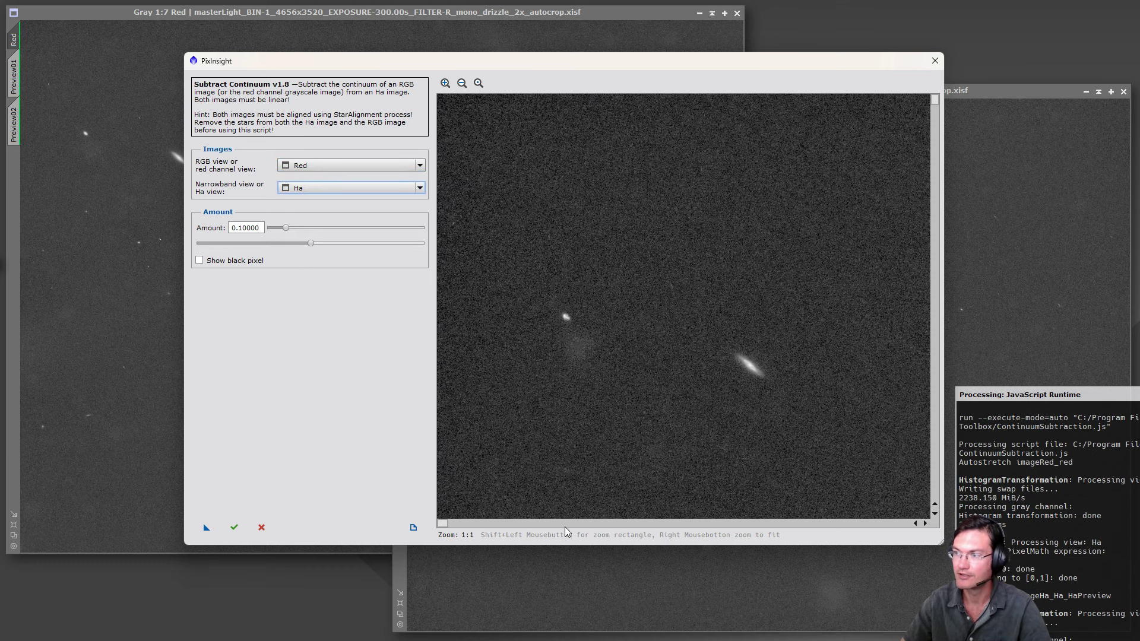
Center the preview on the galaxy, enable Show black pixel, and raise Amount to 0.19076
{"action": "left_click", "coordinate": [443, 523]}
{"action": "left_click_drag", "start_coordinate": [555, 526], "coordinate": [674, 529]}
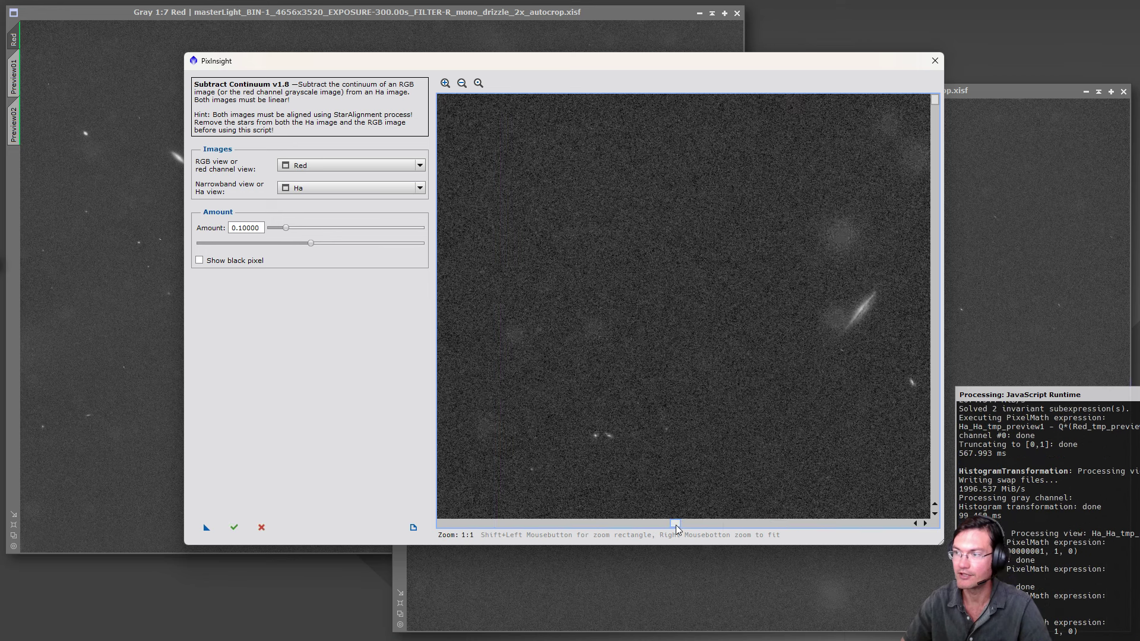
{"action": "left_click_drag", "start_coordinate": [935, 101], "coordinate": [935, 330]}
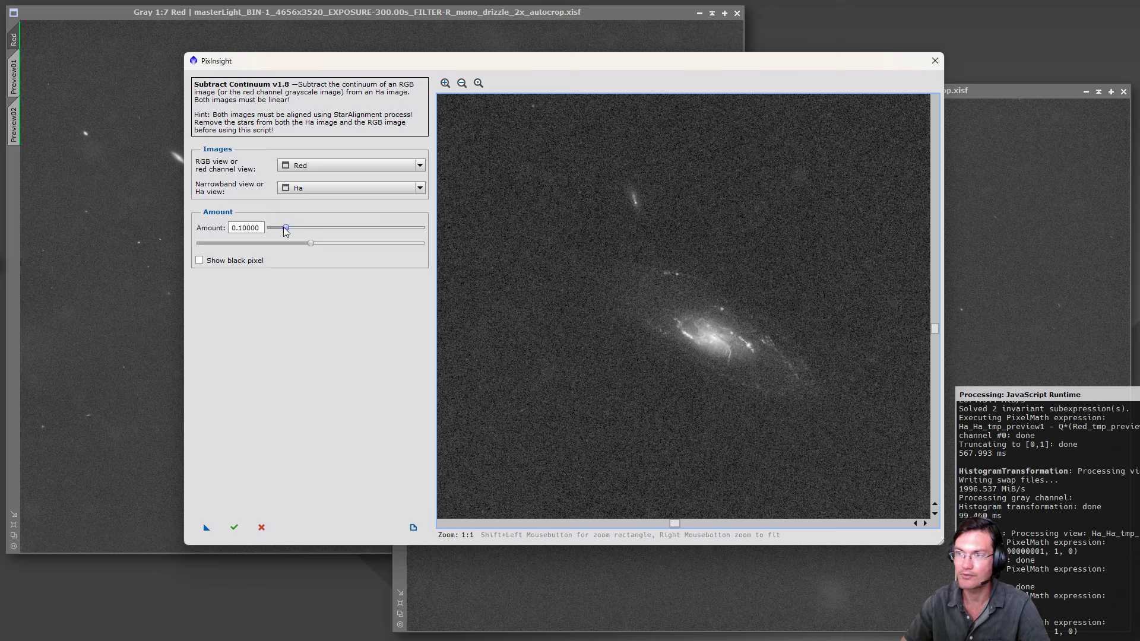
{"action": "left_click_drag", "start_coordinate": [286, 227], "coordinate": [299, 229]}
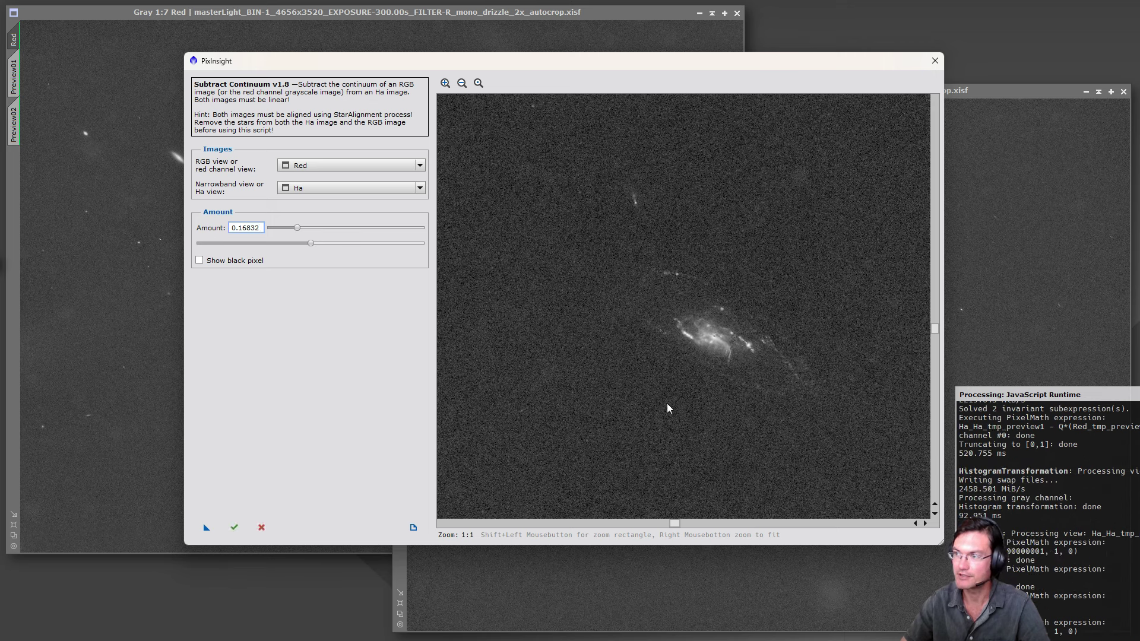
{"action": "left_click", "coordinate": [201, 262]}
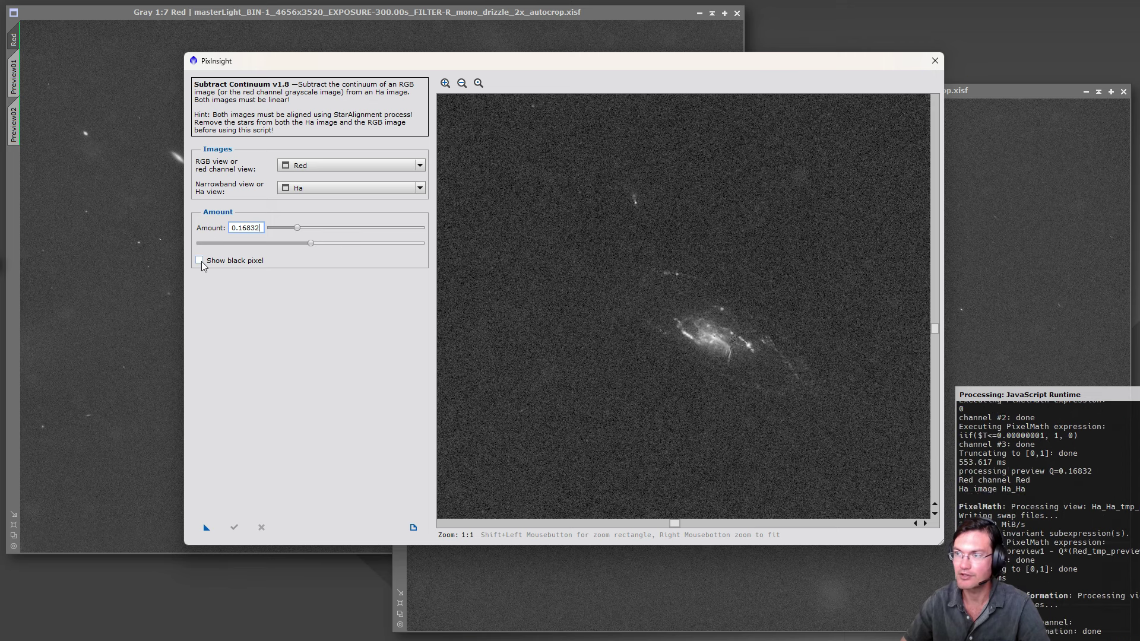
{"action": "left_click", "coordinate": [199, 261]}
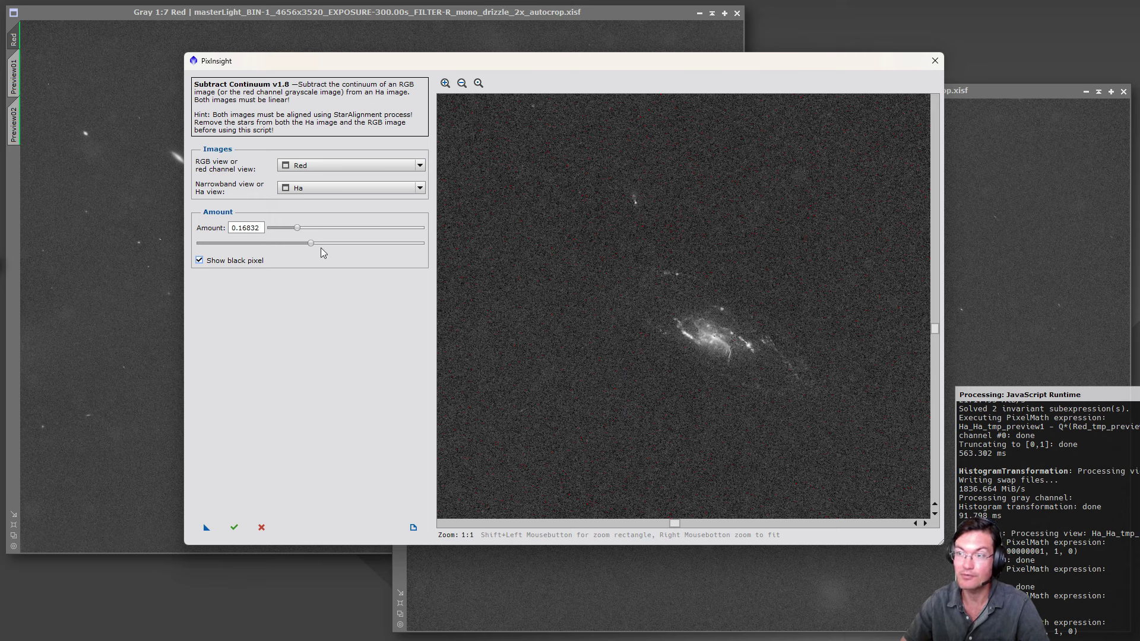
{"action": "mouse_move", "coordinate": [310, 243]}
{"action": "left_mouse_down"}
{"action": "mouse_move", "coordinate": [340, 245]}
{"action": "mouse_move", "coordinate": [301, 227]}
{"action": "left_mouse_up"}
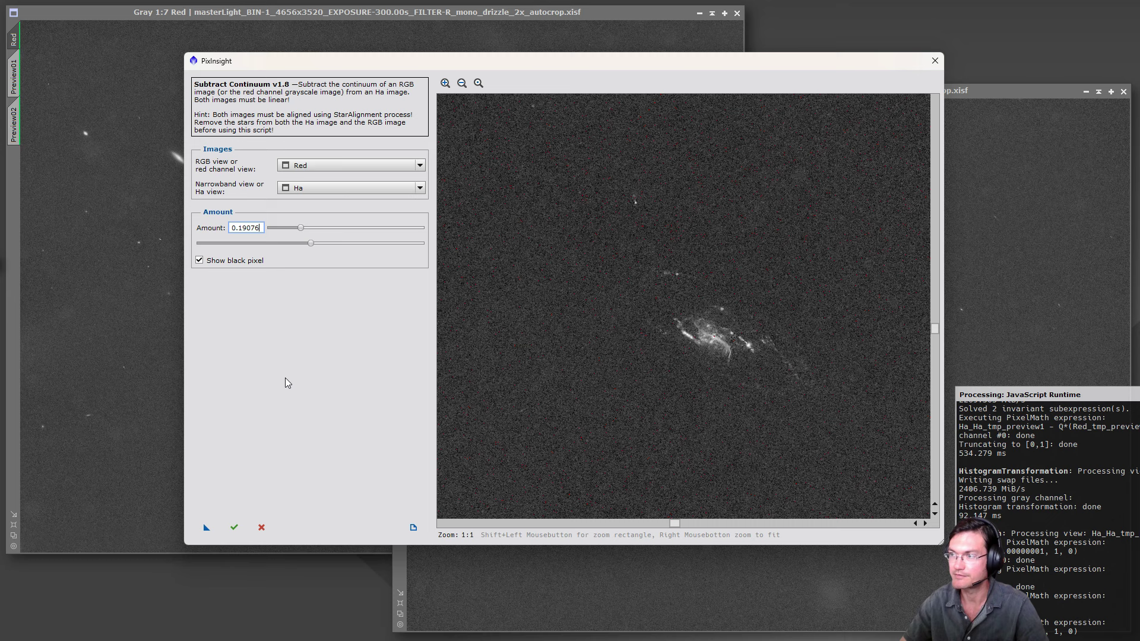
Execute the subtraction to create Ha_Ha_final and zoom in to inspect its galaxy pixel values
{"action": "left_click", "coordinate": [234, 527]}
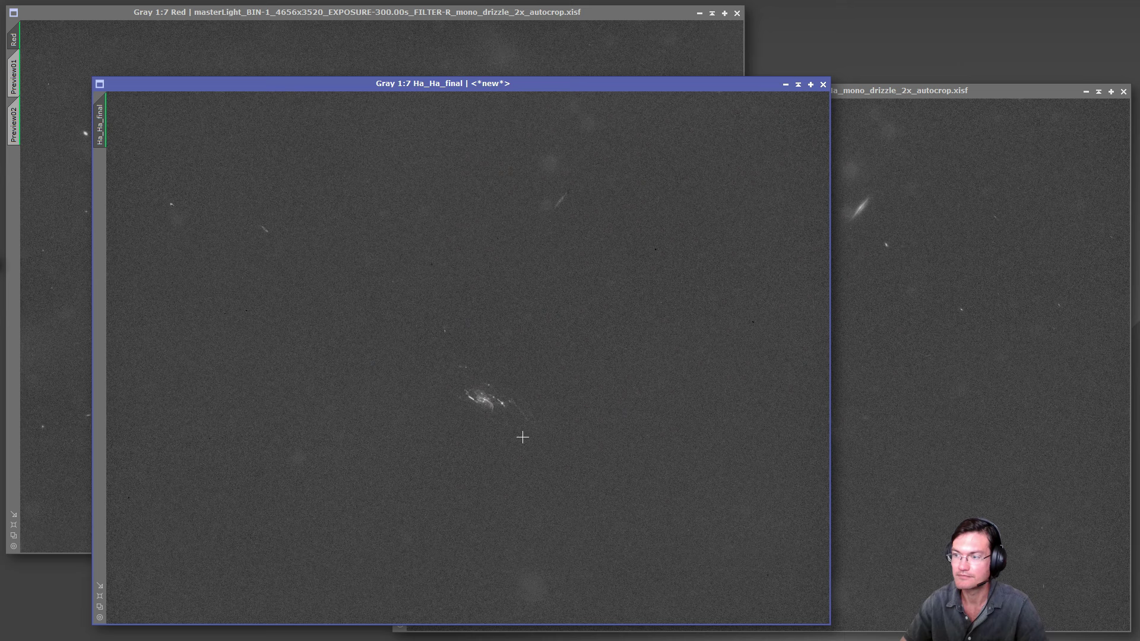
{"action": "scroll", "coordinate": [511, 434], "scroll_direction": "up", "scroll_amount": 4}
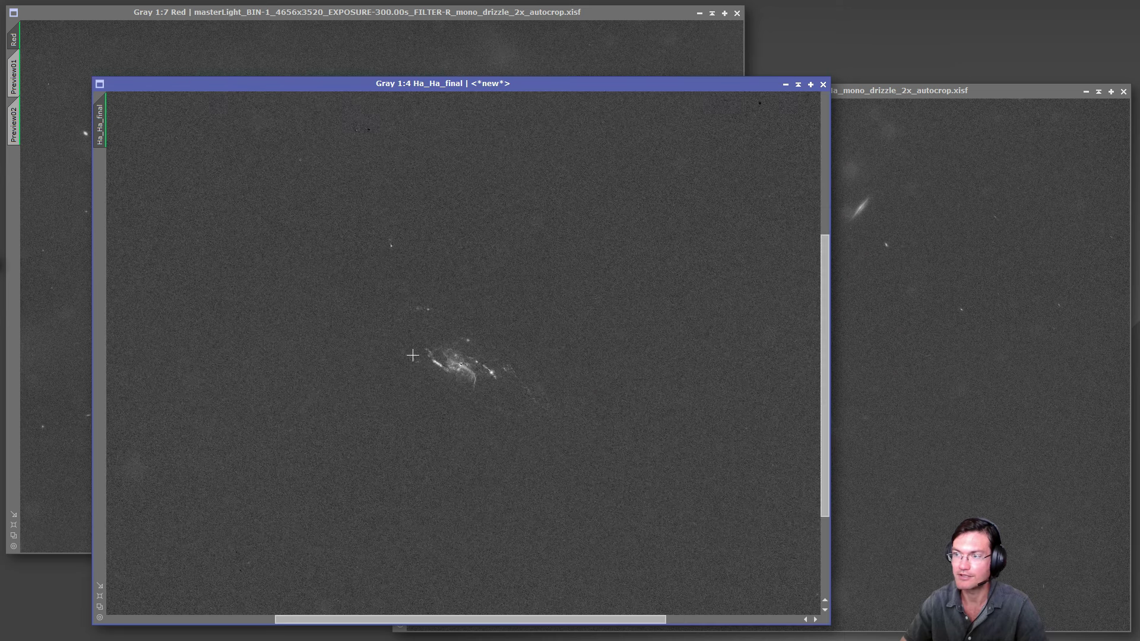
{"action": "scroll", "coordinate": [453, 366], "scroll_direction": "down", "scroll_amount": 4}
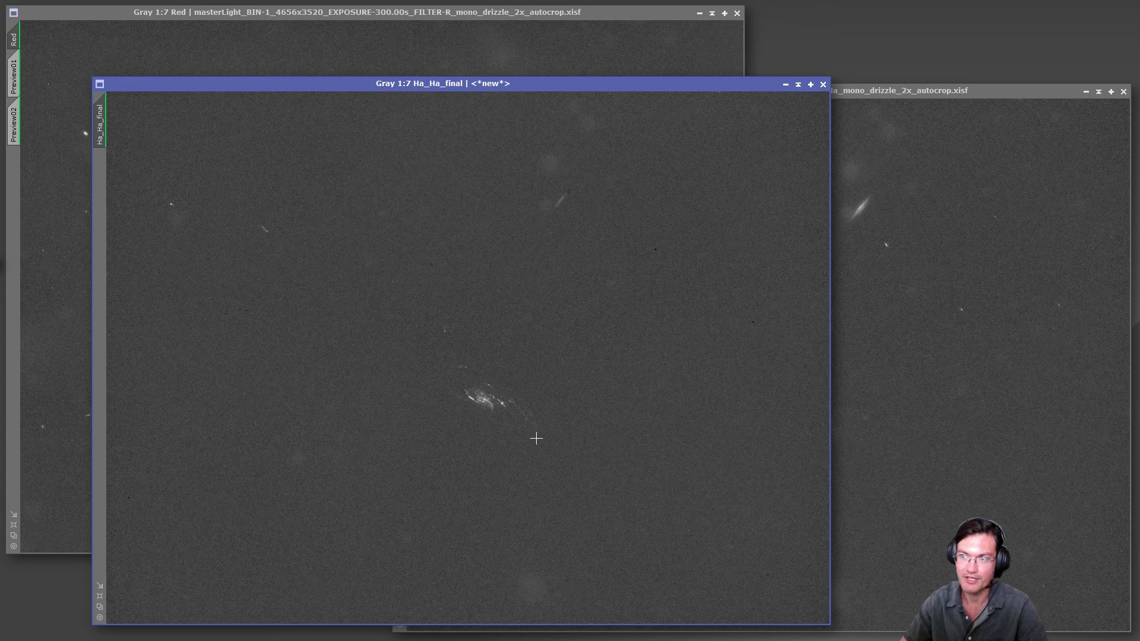
{"action": "scroll", "coordinate": [537, 437], "scroll_direction": "up", "scroll_amount": 4}
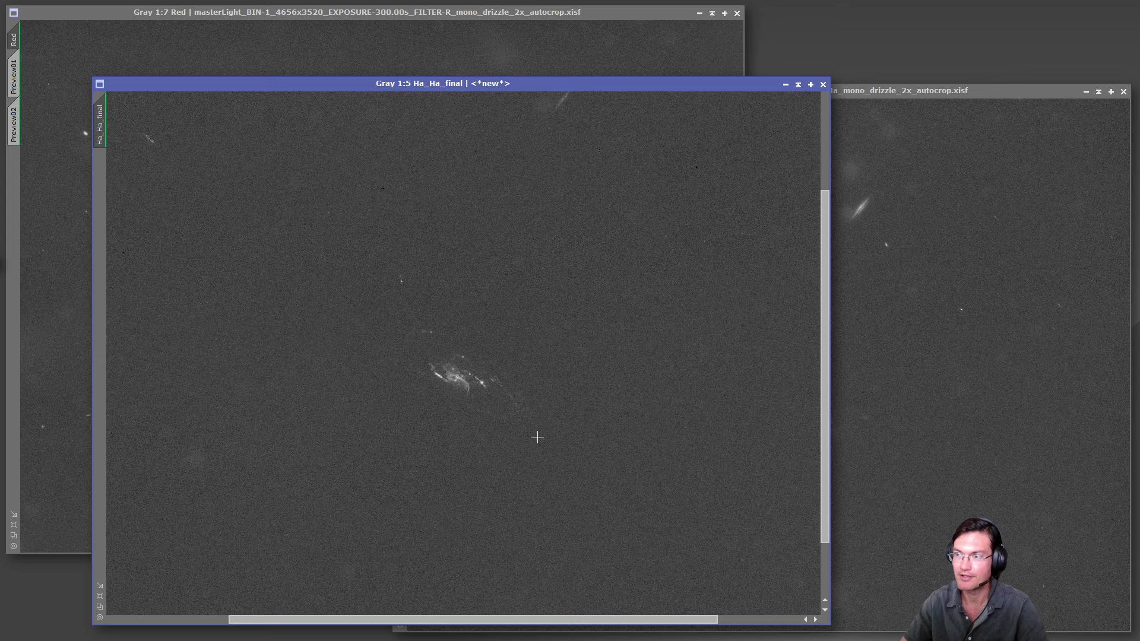
{"action": "scroll", "coordinate": [455, 390], "scroll_direction": "up", "scroll_amount": 1}
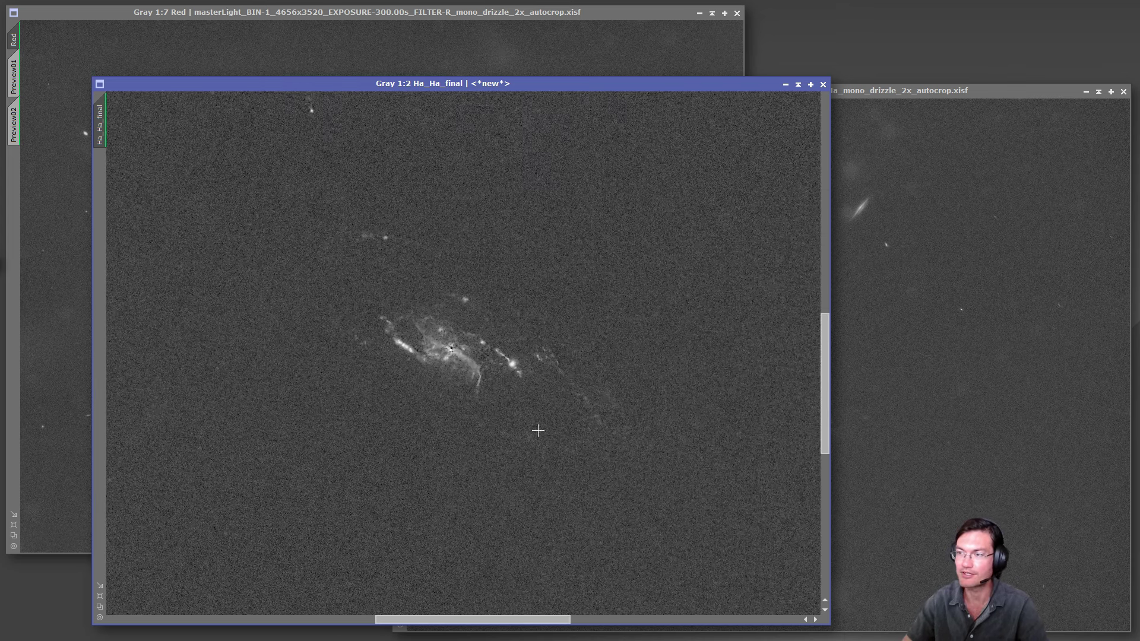
{"action": "left_click_drag", "start_coordinate": [573, 508], "coordinate": [648, 487]}
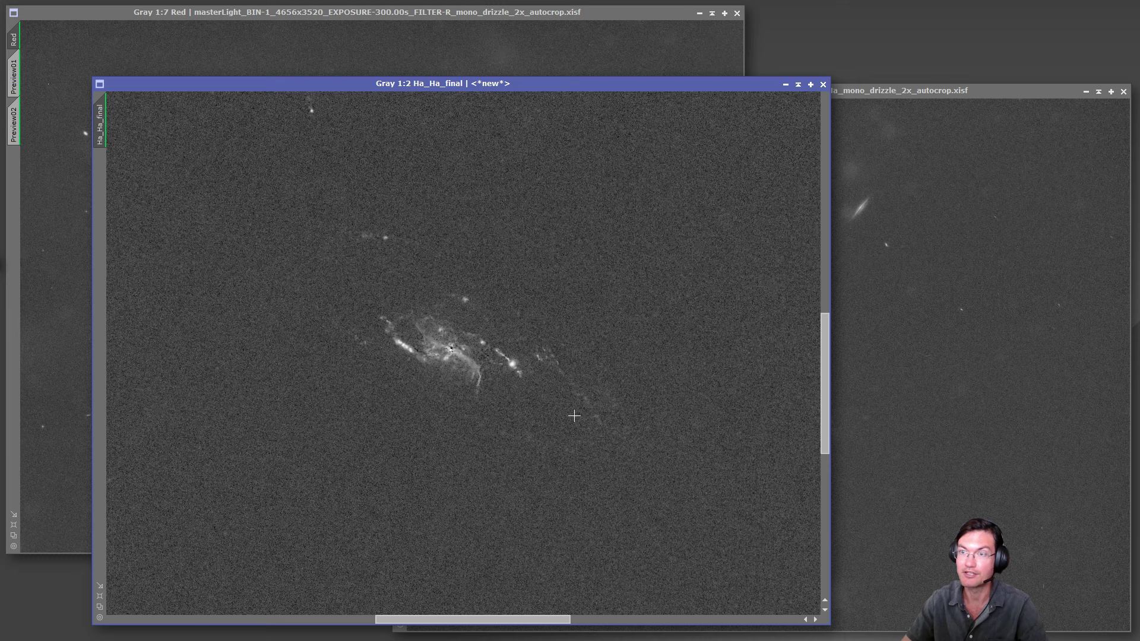
Transfer the STF auto-stretch to HistogramTransformation, apply it to Ha_Ha_final, and reset the screen stretch
{"action": "key", "text": "ctrl+alt+h"}
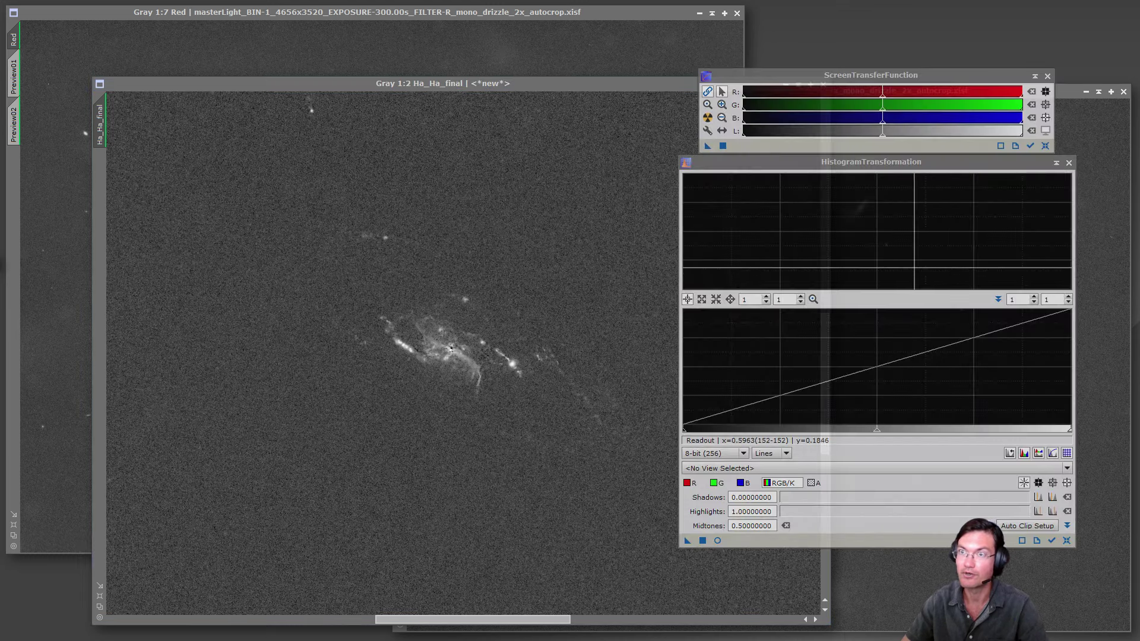
{"action": "left_click", "coordinate": [1022, 153]}
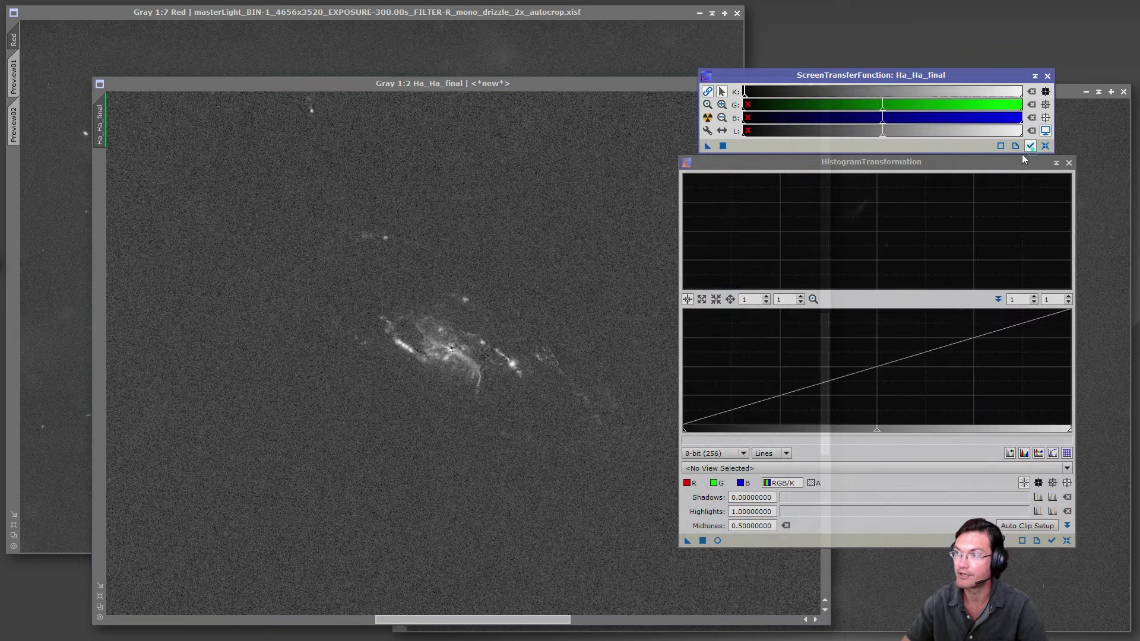
{"action": "left_click_drag", "start_coordinate": [707, 145], "coordinate": [771, 540]}
{"action": "left_click_drag", "start_coordinate": [688, 540], "coordinate": [580, 507]}
{"action": "left_click", "coordinate": [1069, 162]}
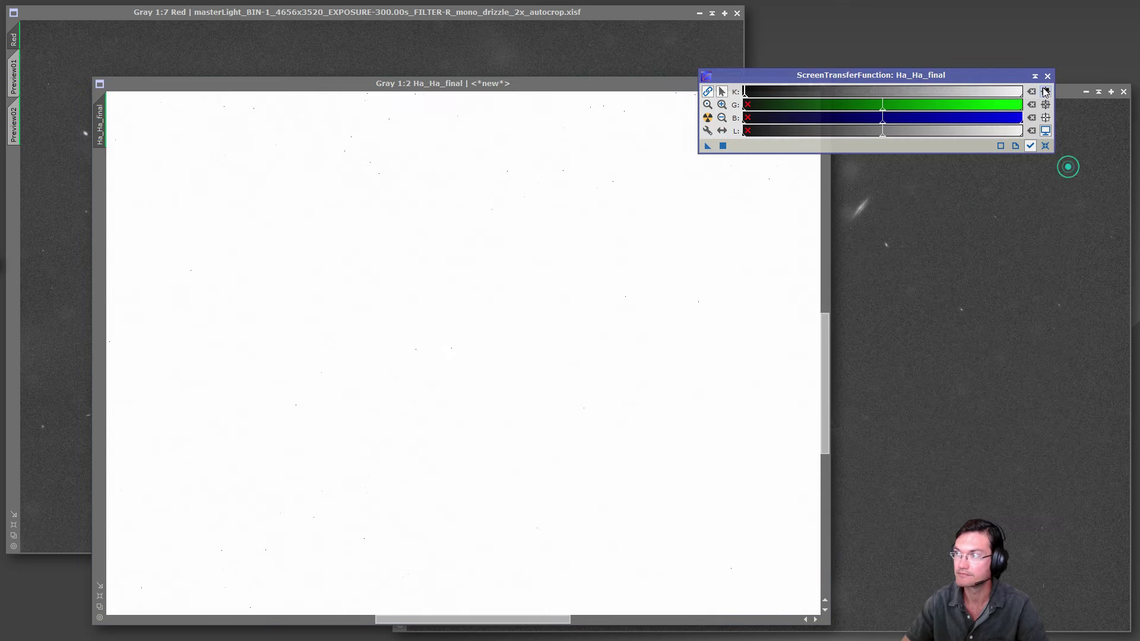
{"action": "left_click", "coordinate": [1047, 75]}
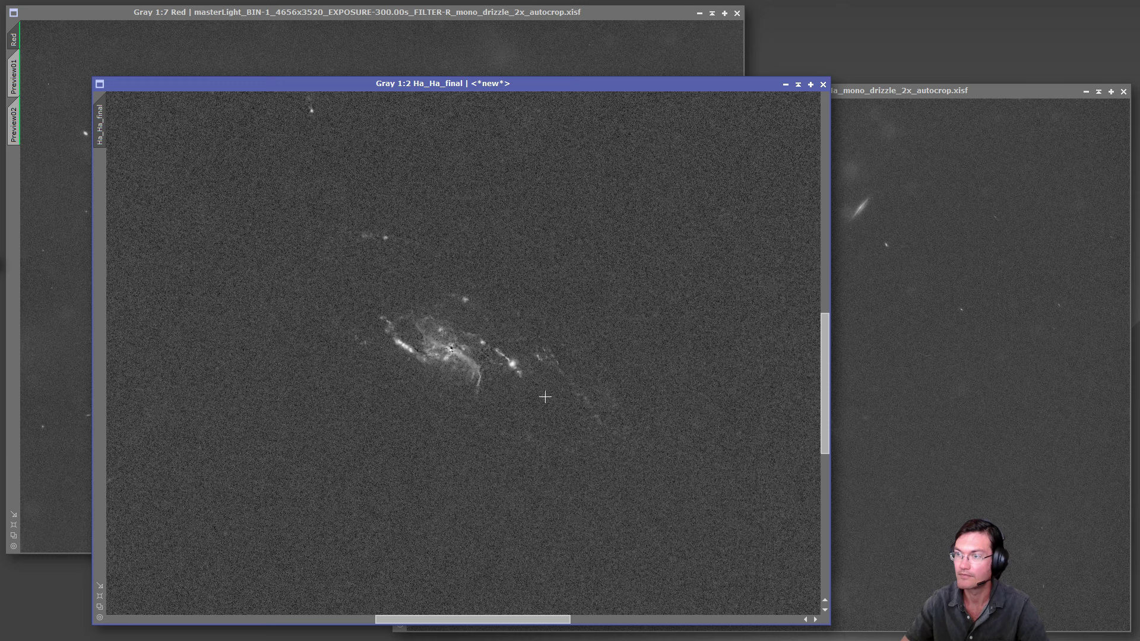
Raise the histogram black point on Ha_Ha_final to darken the background
{"action": "key", "text": "ctrl+alt+h"}
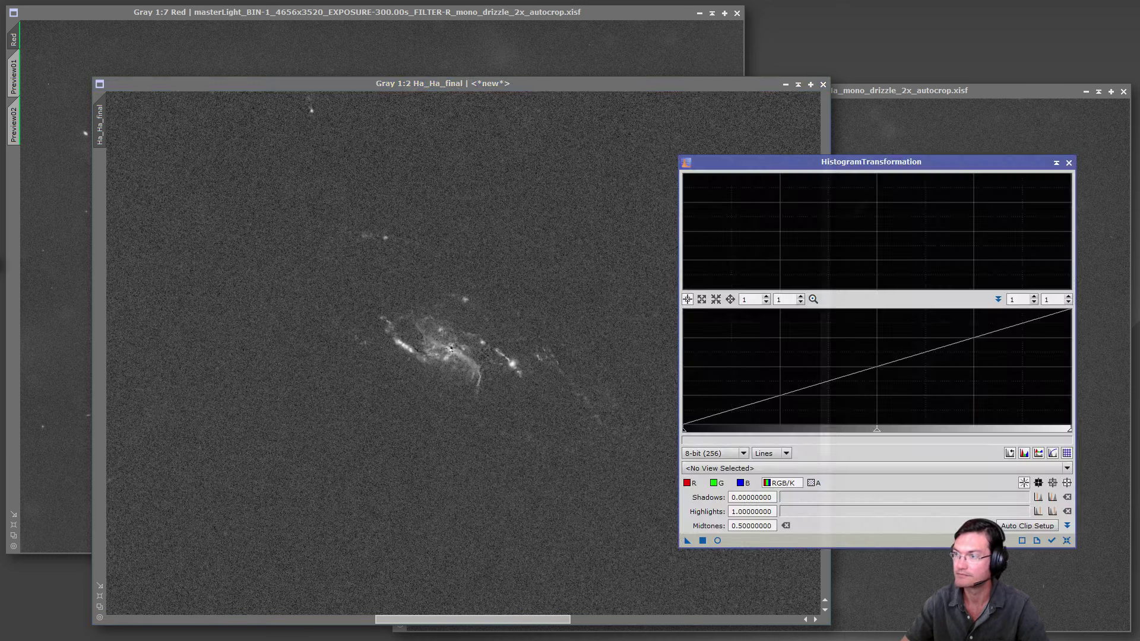
{"action": "left_click", "coordinate": [1051, 540]}
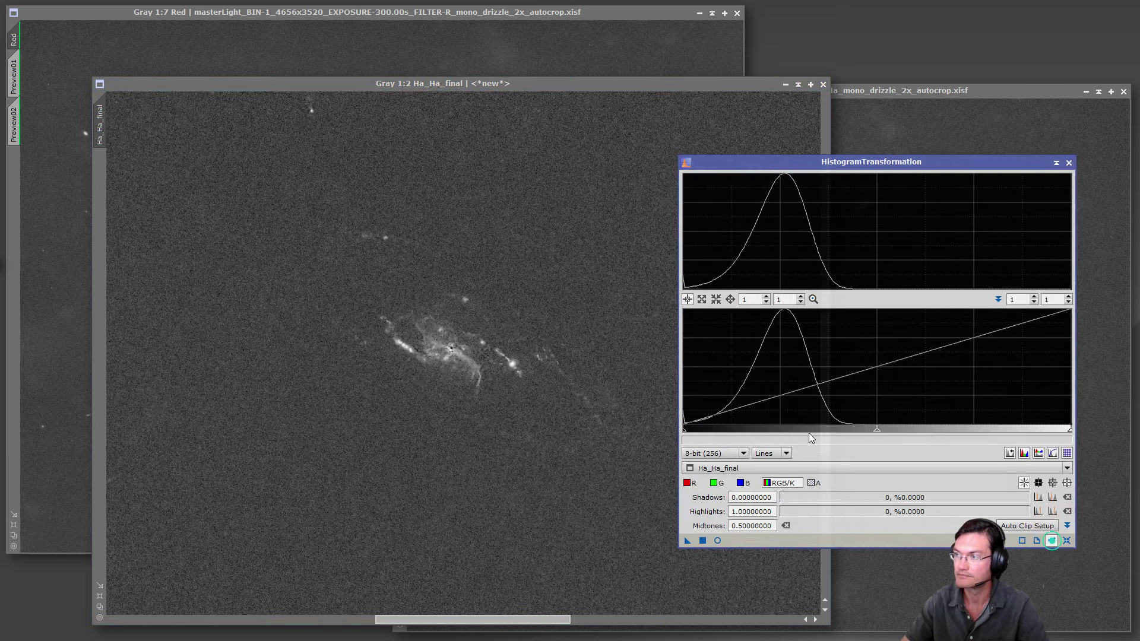
{"action": "left_click_drag", "start_coordinate": [685, 430], "coordinate": [779, 440]}
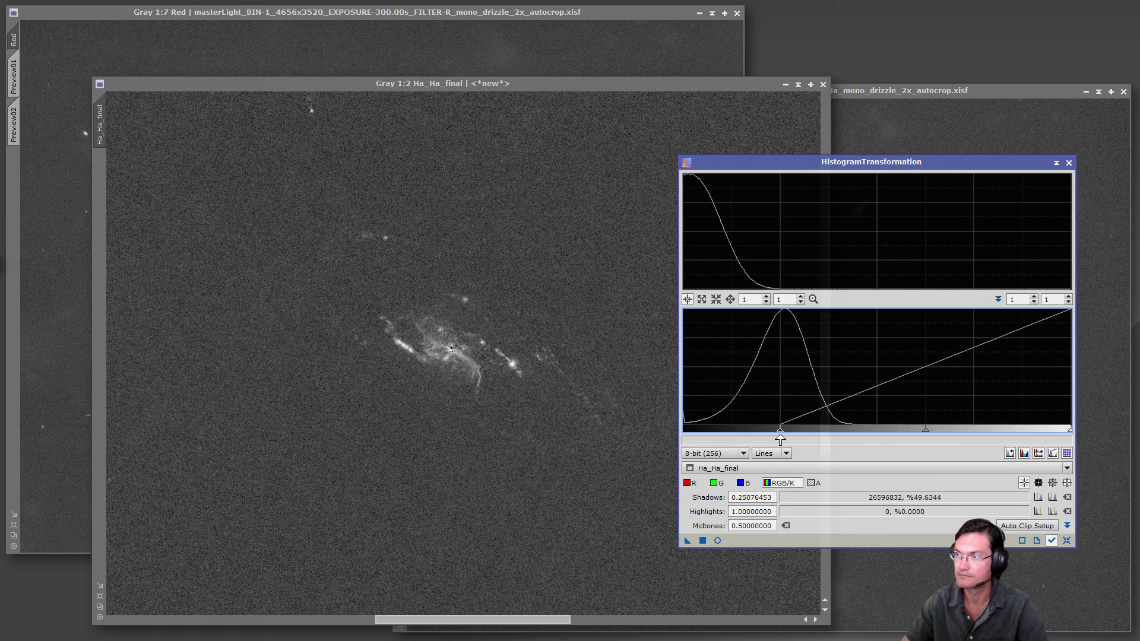
{"action": "left_click", "coordinate": [702, 540]}
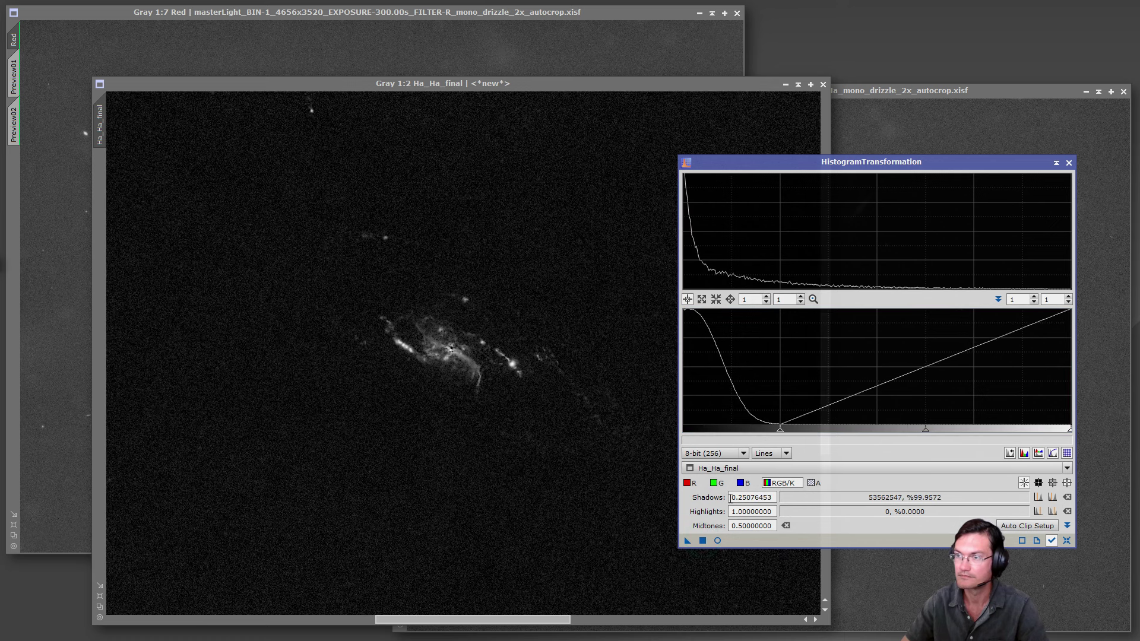
{"action": "left_click", "coordinate": [1068, 163]}
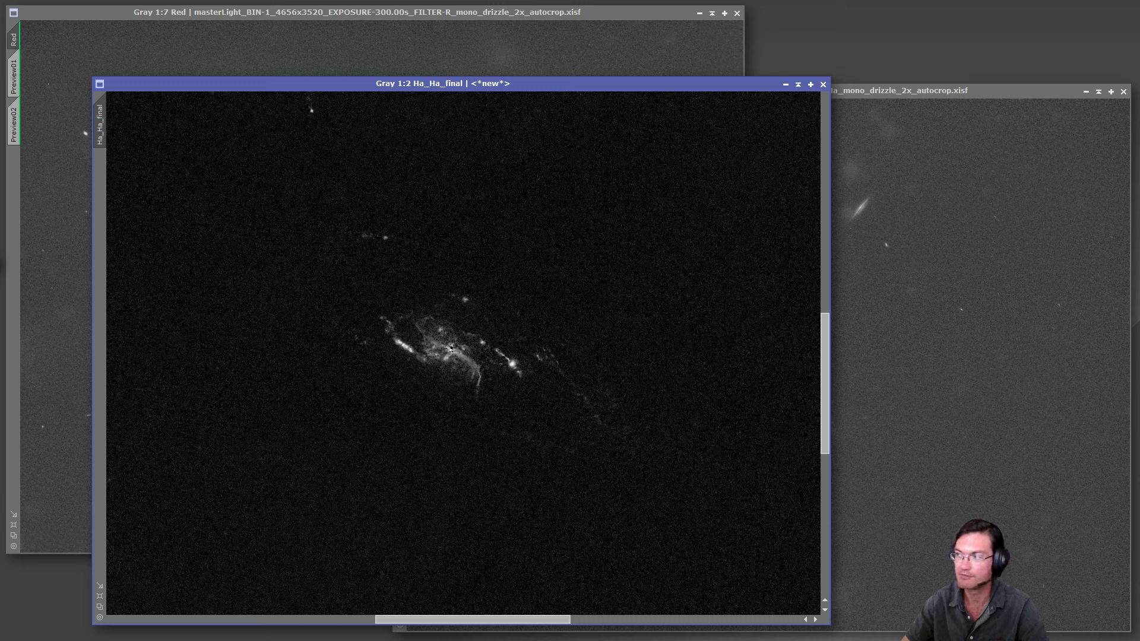
Clip Ha_Ha_final's shadows slightly more, then run NoiseXTerminator on it
{"action": "key", "text": "ctrl+h"}
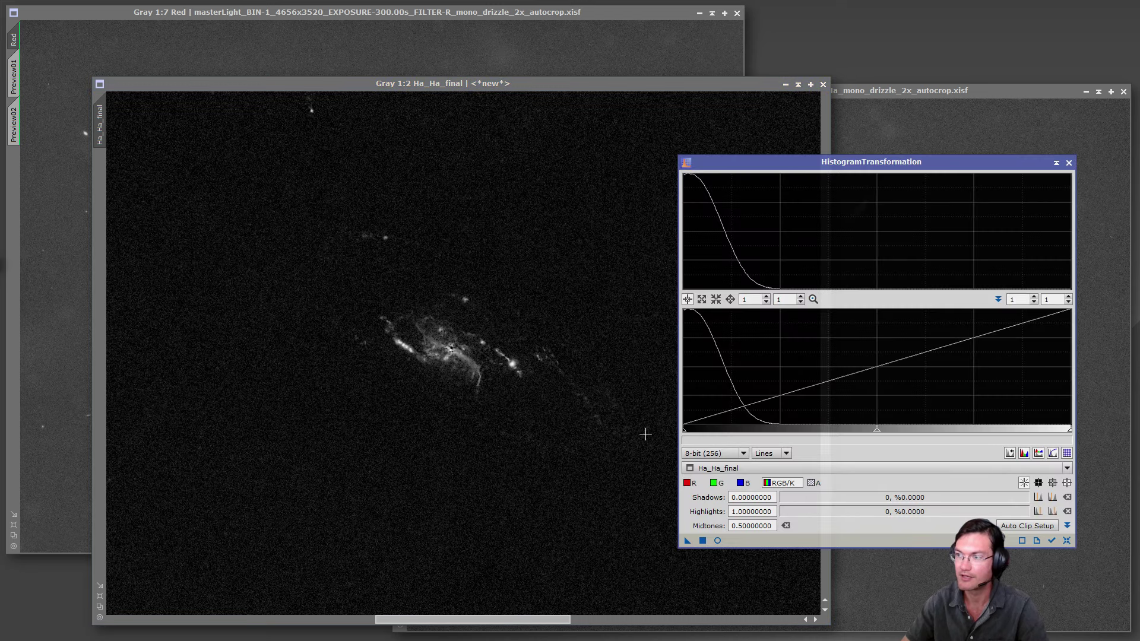
{"action": "left_click_drag", "start_coordinate": [682, 429], "coordinate": [690, 429]}
{"action": "left_click", "coordinate": [702, 540]}
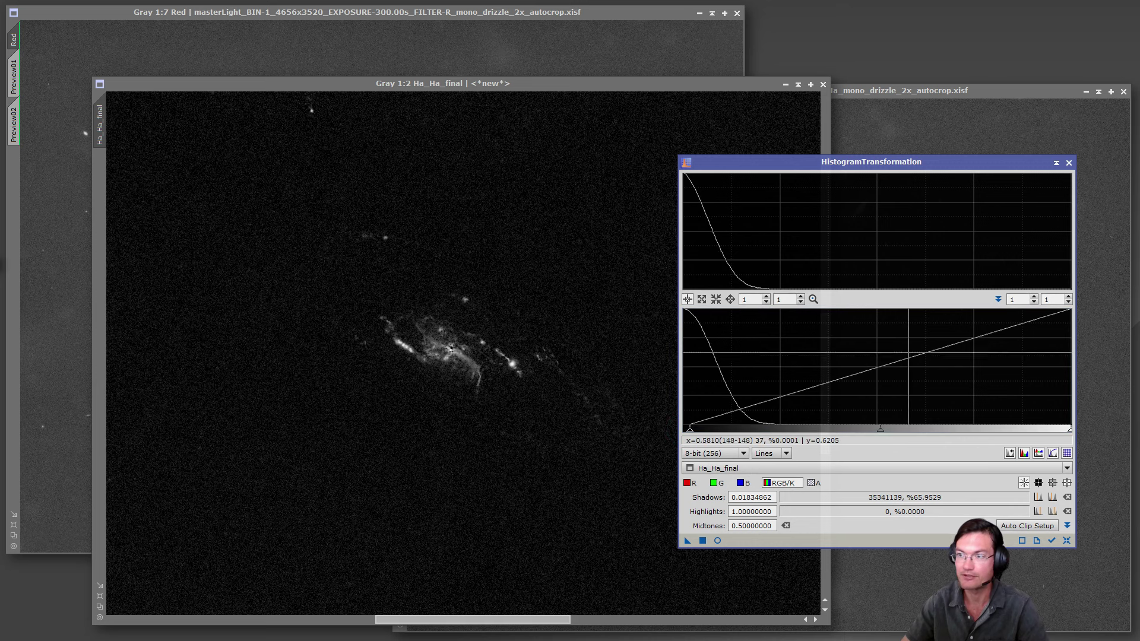
{"action": "left_click", "coordinate": [1069, 162]}
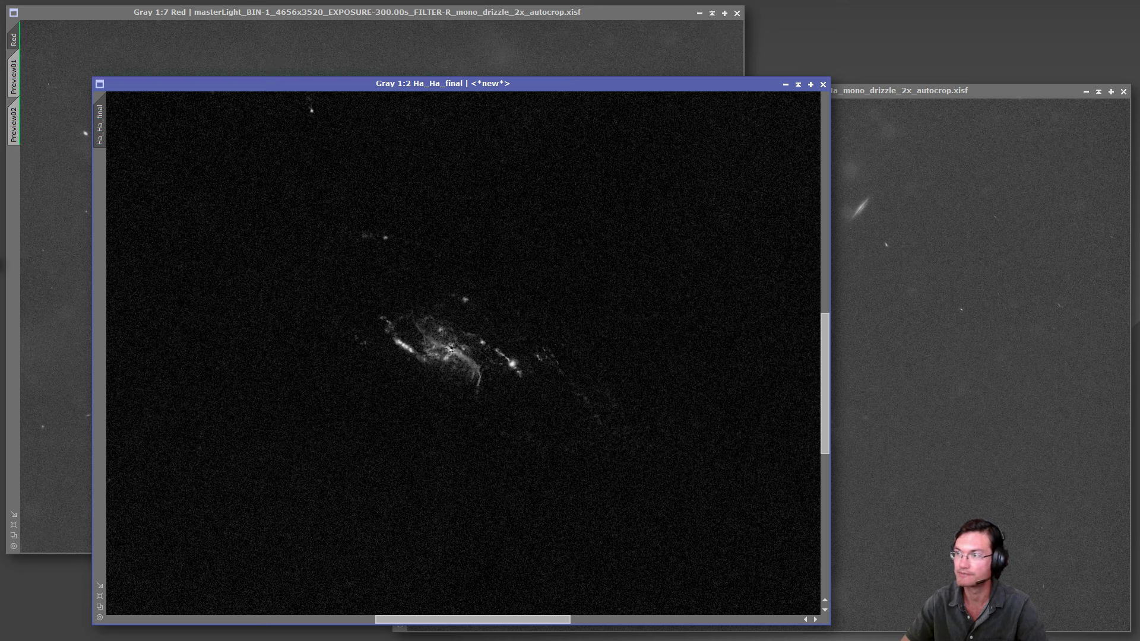
{"action": "left_click_drag", "start_coordinate": [743, 288], "coordinate": [689, 302]}
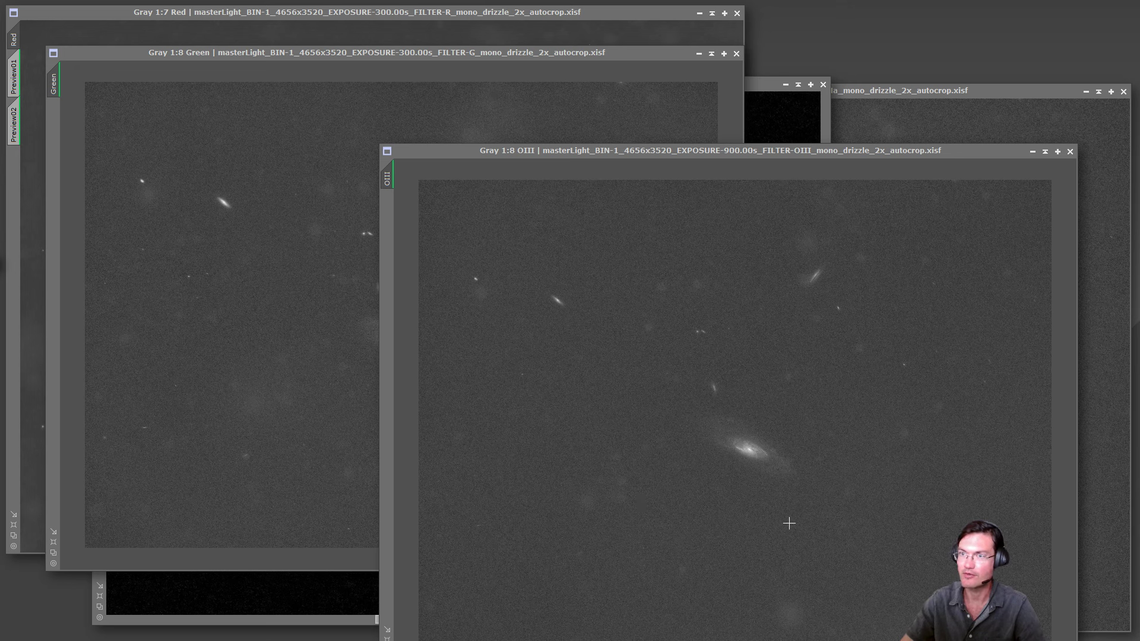
Activate the Green window, then the OIII window, and show the Script > Toolbox list
{"action": "left_click", "coordinate": [308, 298]}
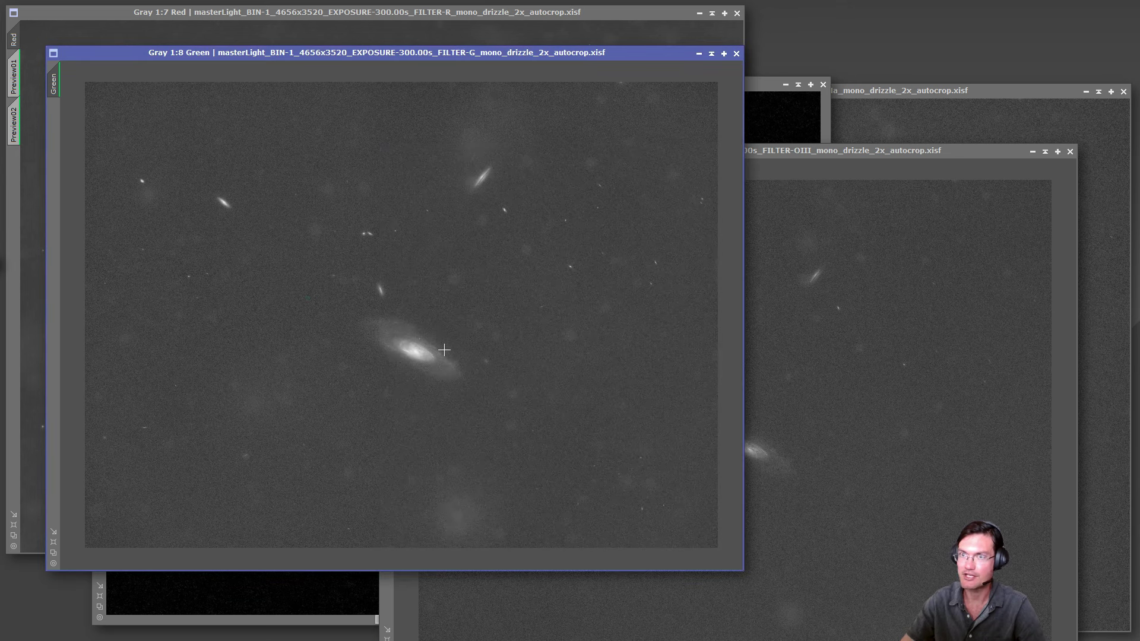
{"action": "left_click", "coordinate": [802, 364]}
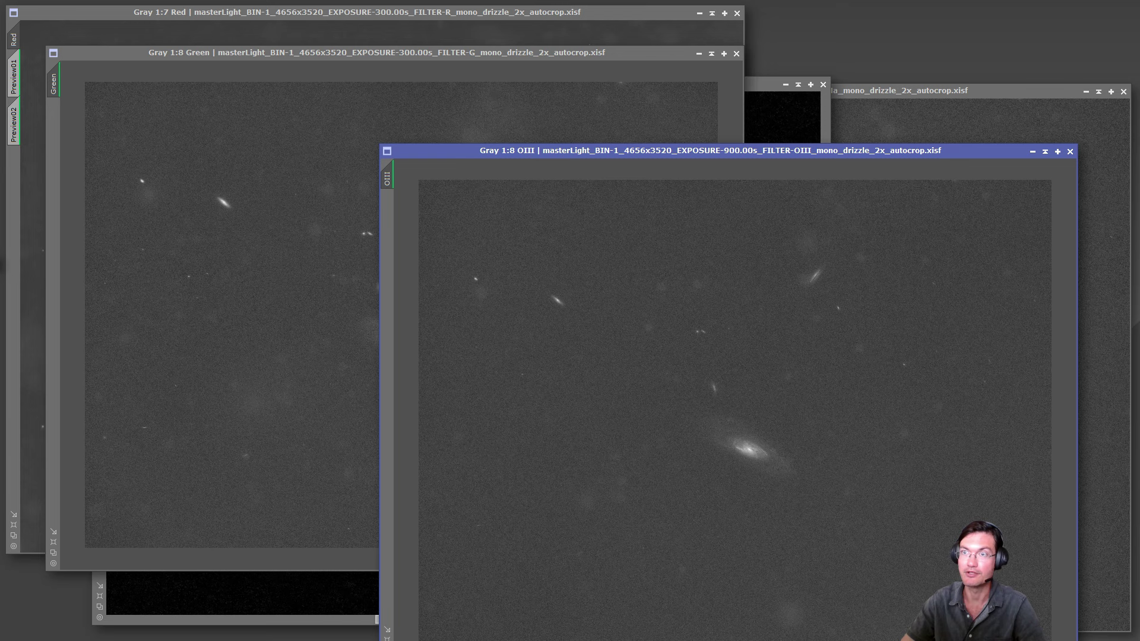
{"action": "left_click", "coordinate": [201, 82]}
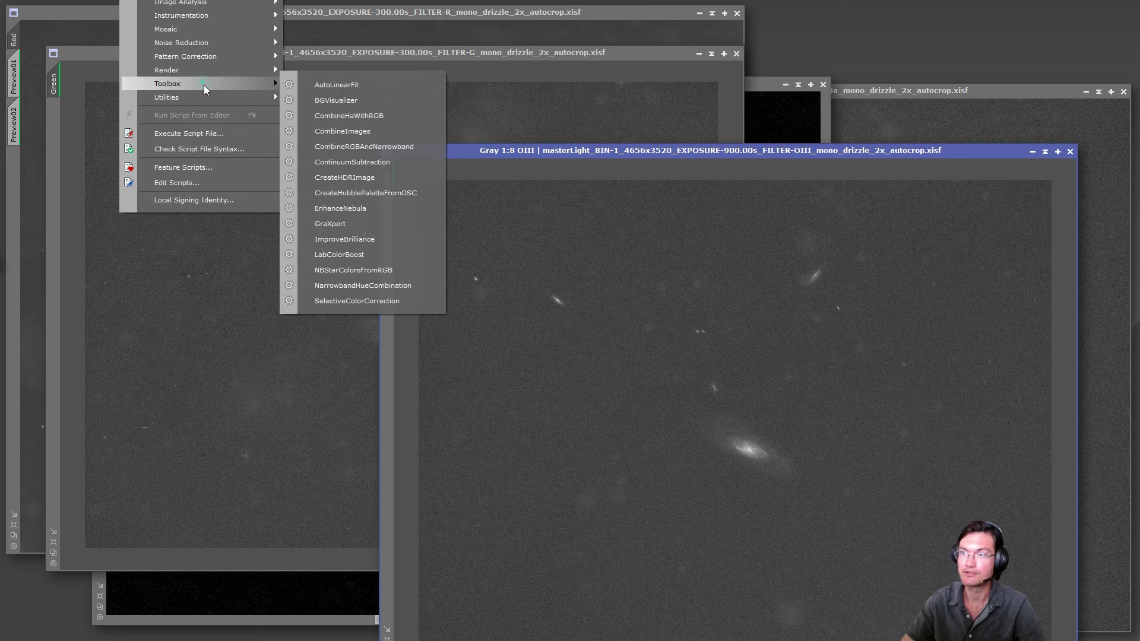
Start ContinuumSubtraction with Green as the continuum view and OIII as the narrowband view
{"action": "left_click", "coordinate": [376, 161]}
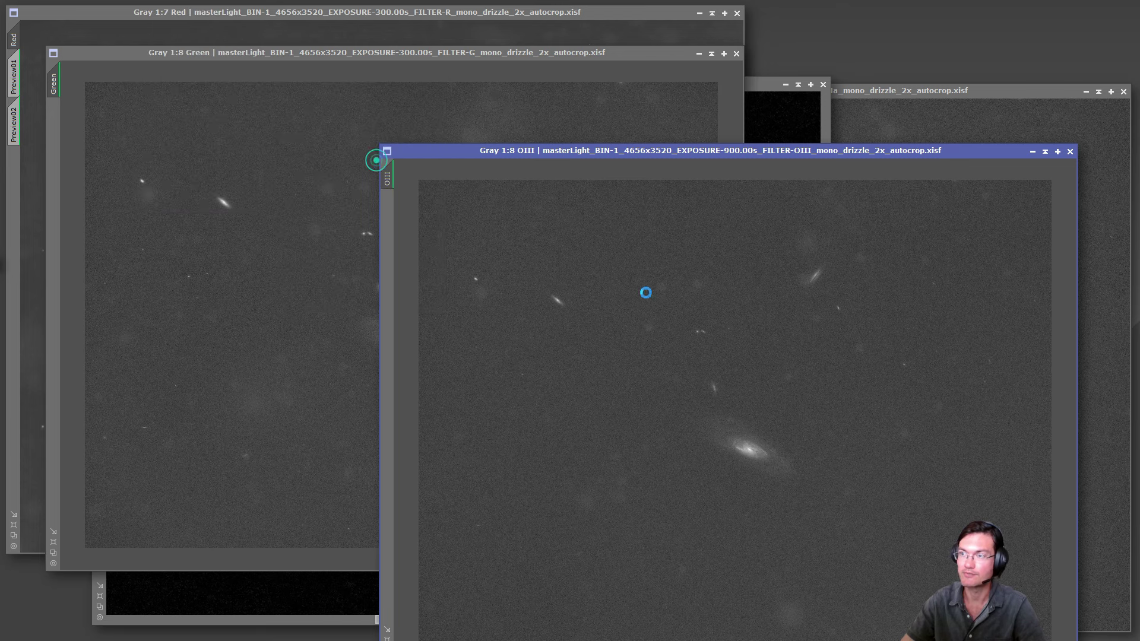
{"action": "left_click", "coordinate": [336, 167]}
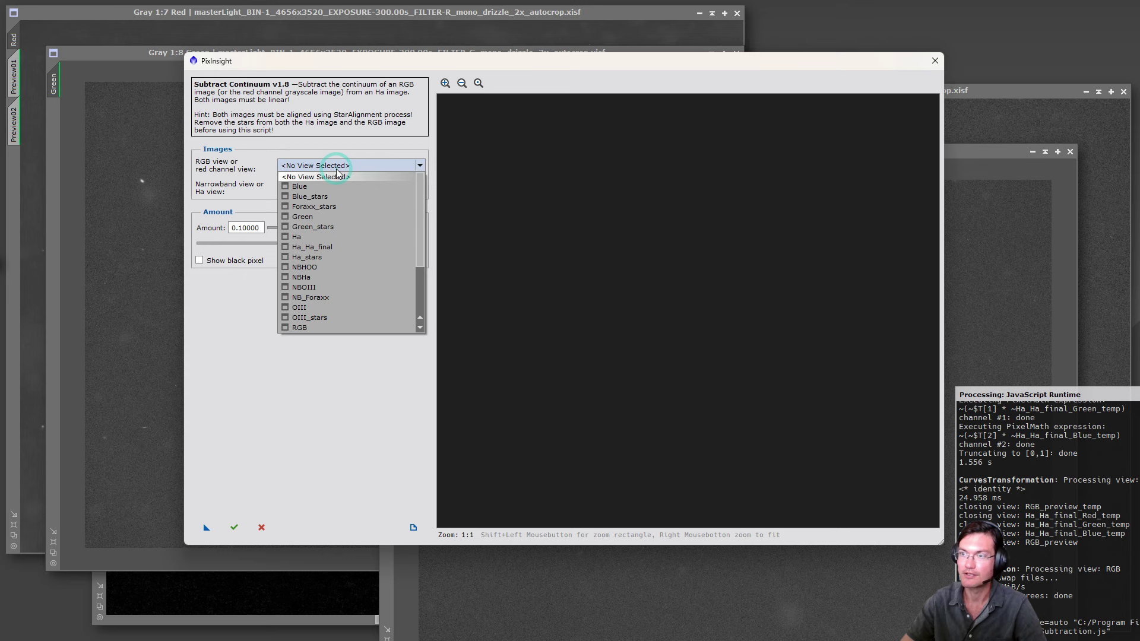
{"action": "left_click", "coordinate": [340, 217]}
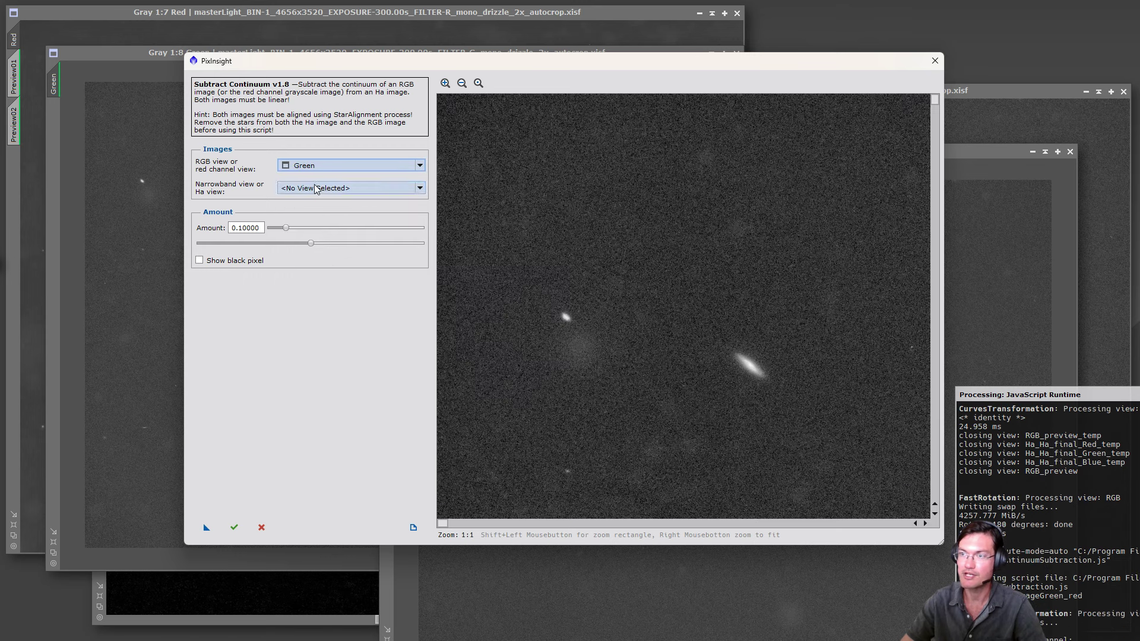
{"action": "left_click", "coordinate": [316, 189]}
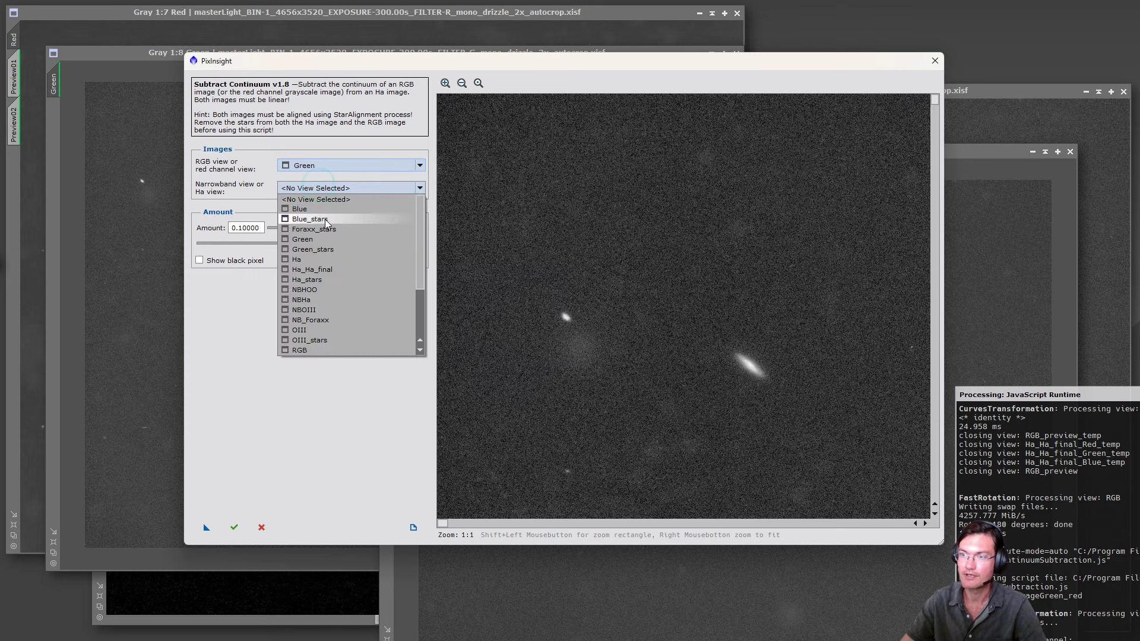
{"action": "left_click", "coordinate": [327, 330]}
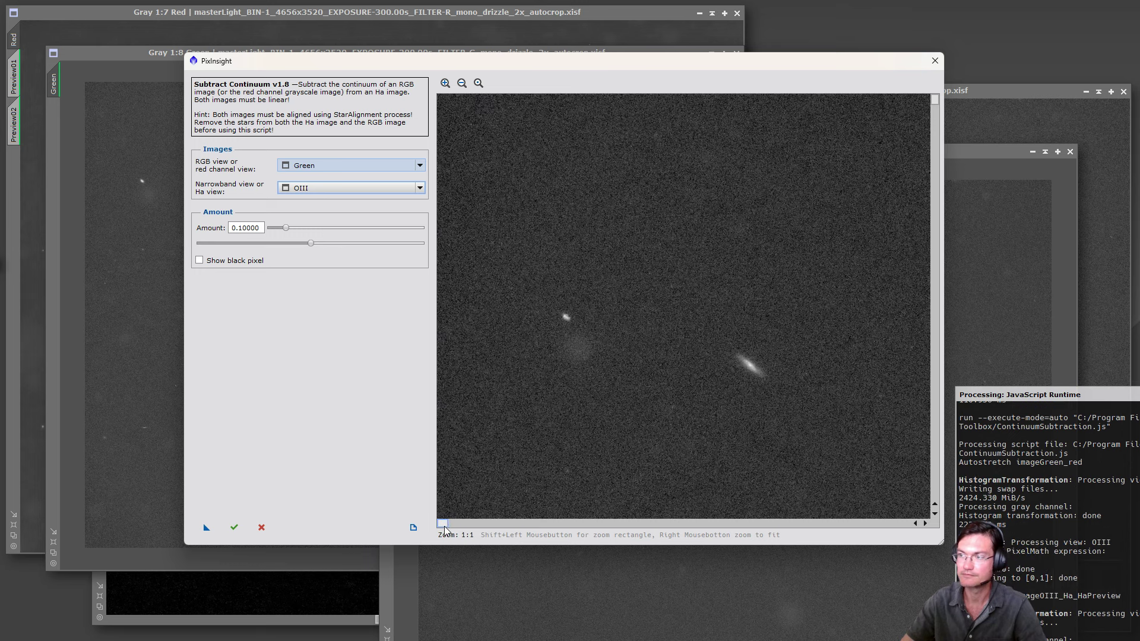
Center the preview, enable Show black pixel, set Amount to 0.17954, and execute to create OIII_Ha_final
{"action": "left_click_drag", "start_coordinate": [443, 523], "coordinate": [681, 525]}
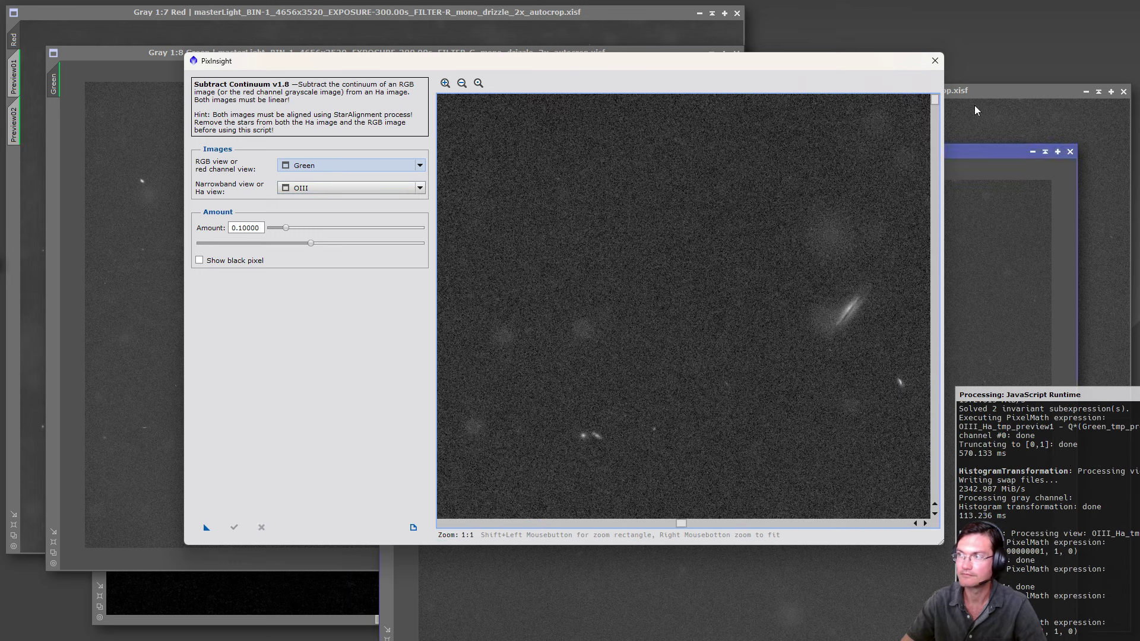
{"action": "left_click_drag", "start_coordinate": [934, 99], "coordinate": [922, 336]}
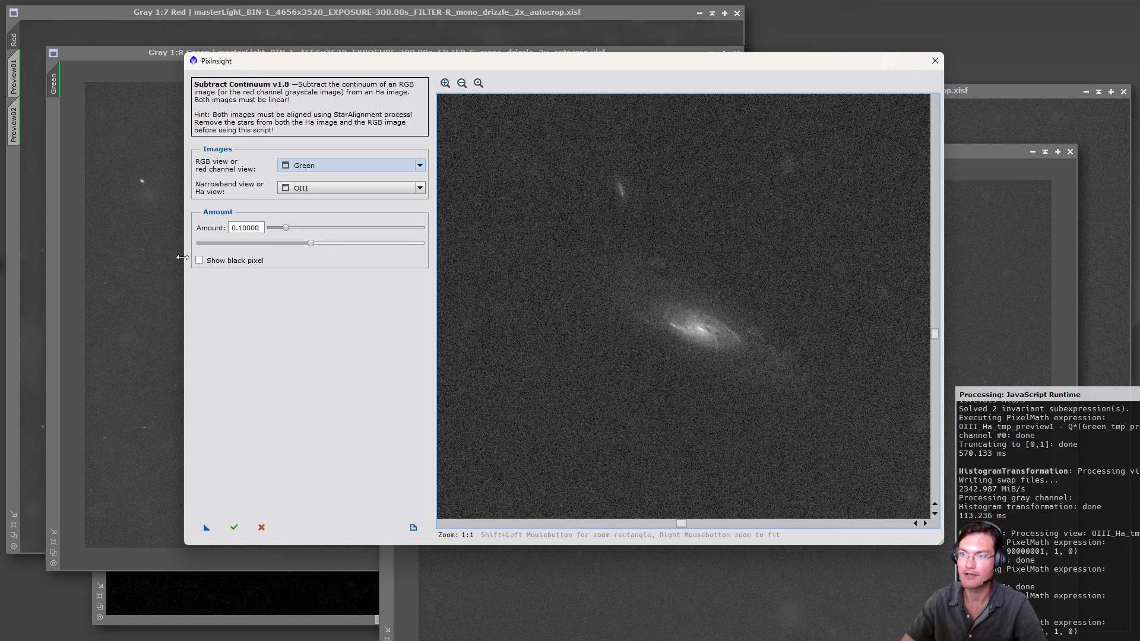
{"action": "left_click", "coordinate": [199, 260]}
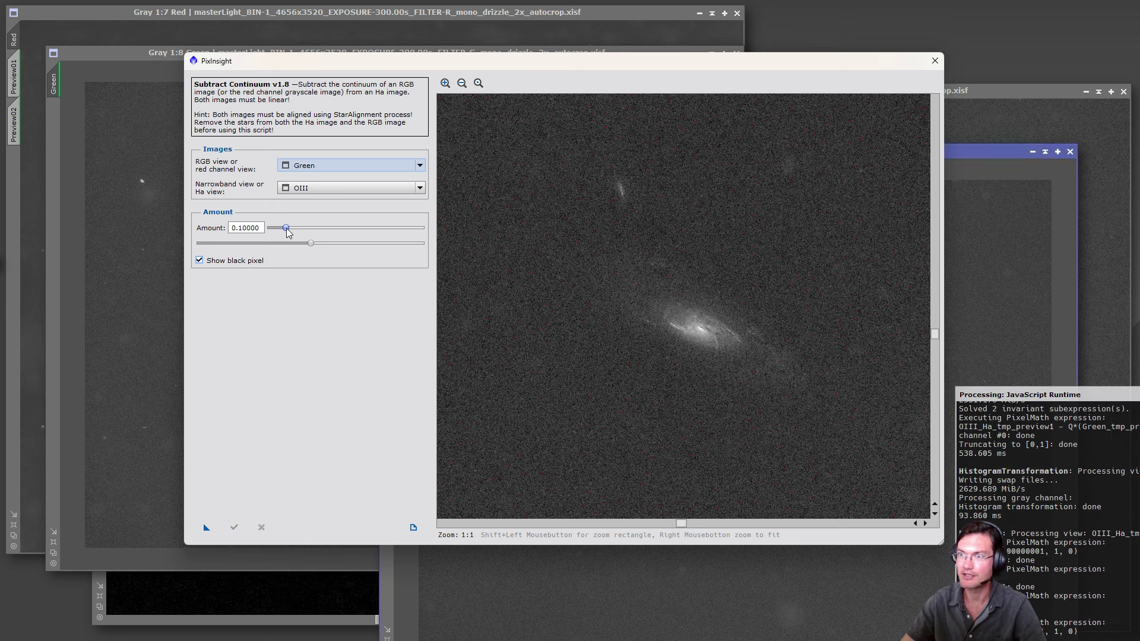
{"action": "left_click_drag", "start_coordinate": [287, 232], "coordinate": [302, 232]}
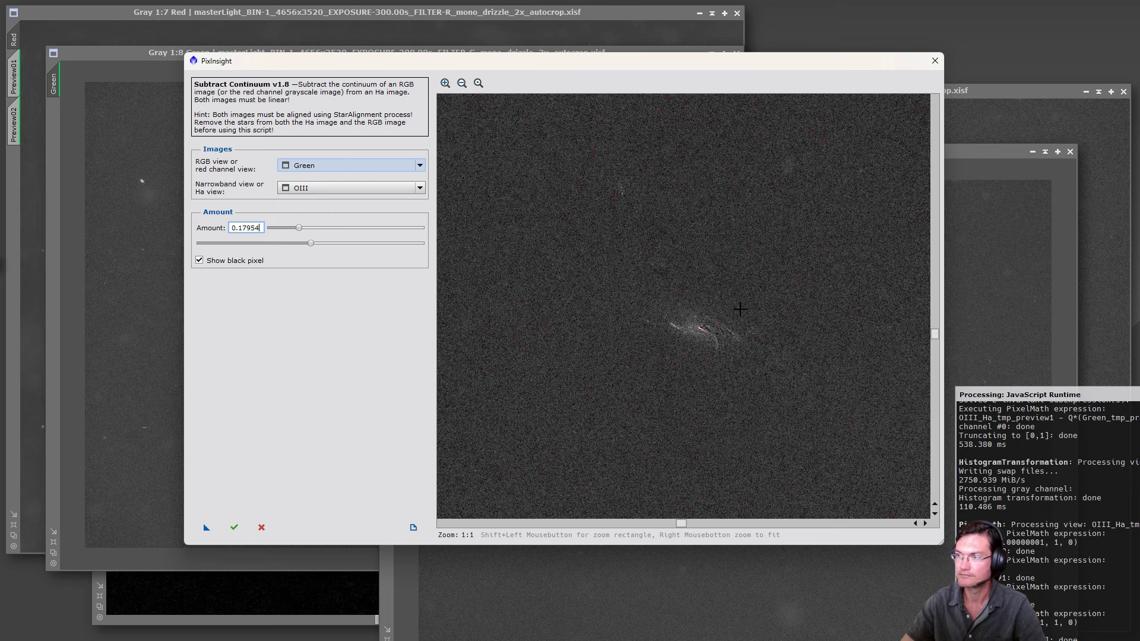
{"action": "left_click", "coordinate": [232, 529]}
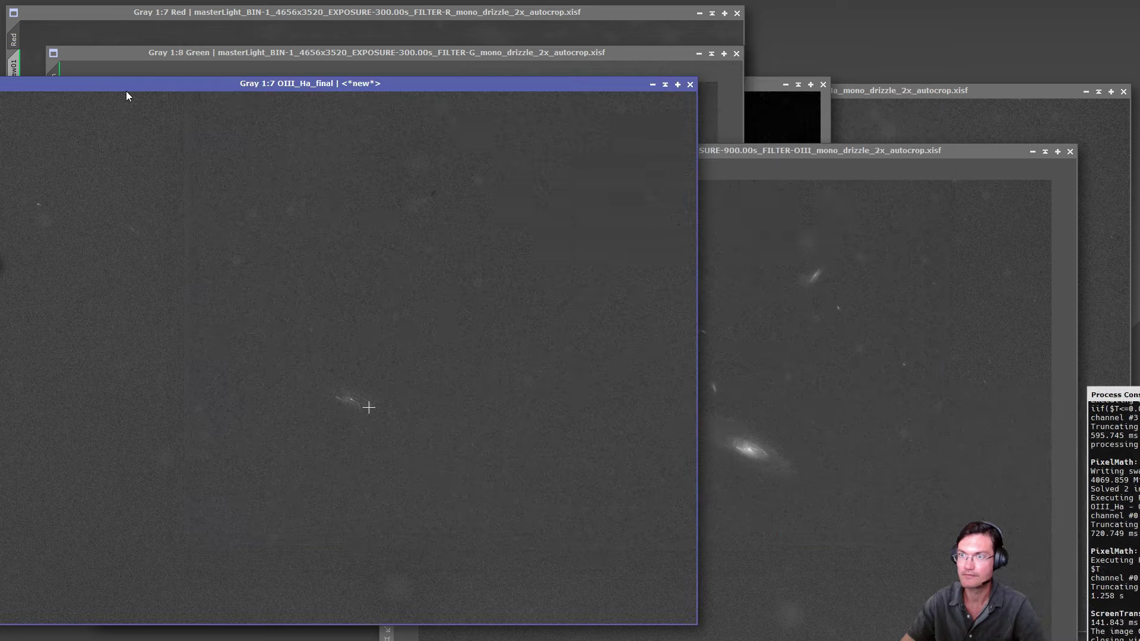
{"action": "left_click_drag", "start_coordinate": [126, 91], "coordinate": [350, 101]}
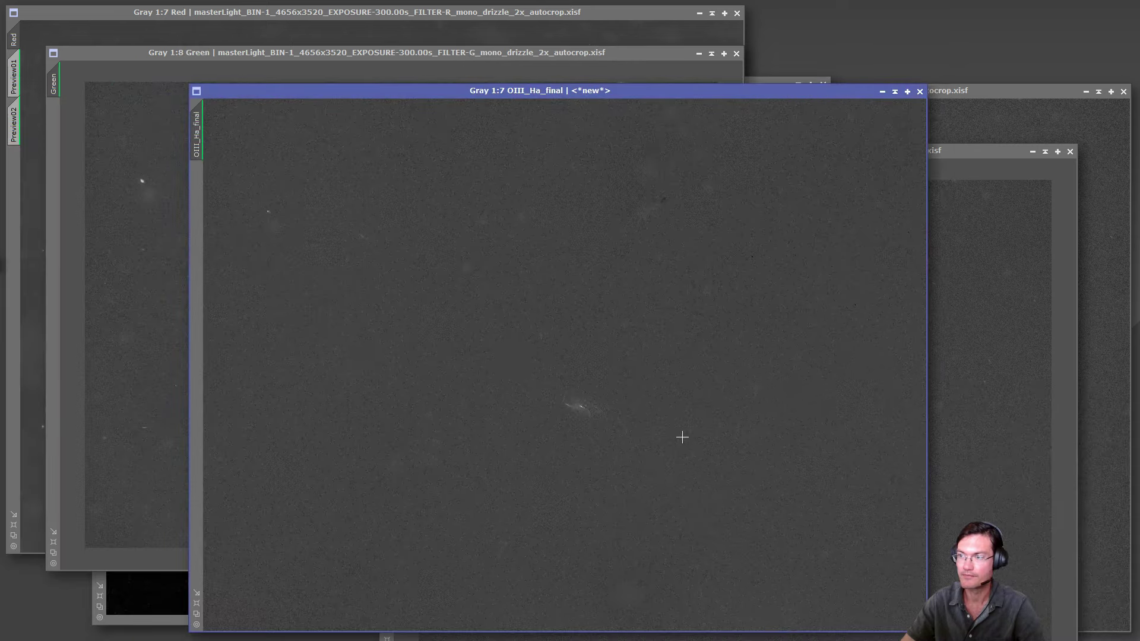
Compute an STF auto-stretch for OIII_Ha_final and load it into HistogramTransformation
{"action": "scroll", "coordinate": [618, 397], "scroll_direction": "up", "scroll_amount": 3}
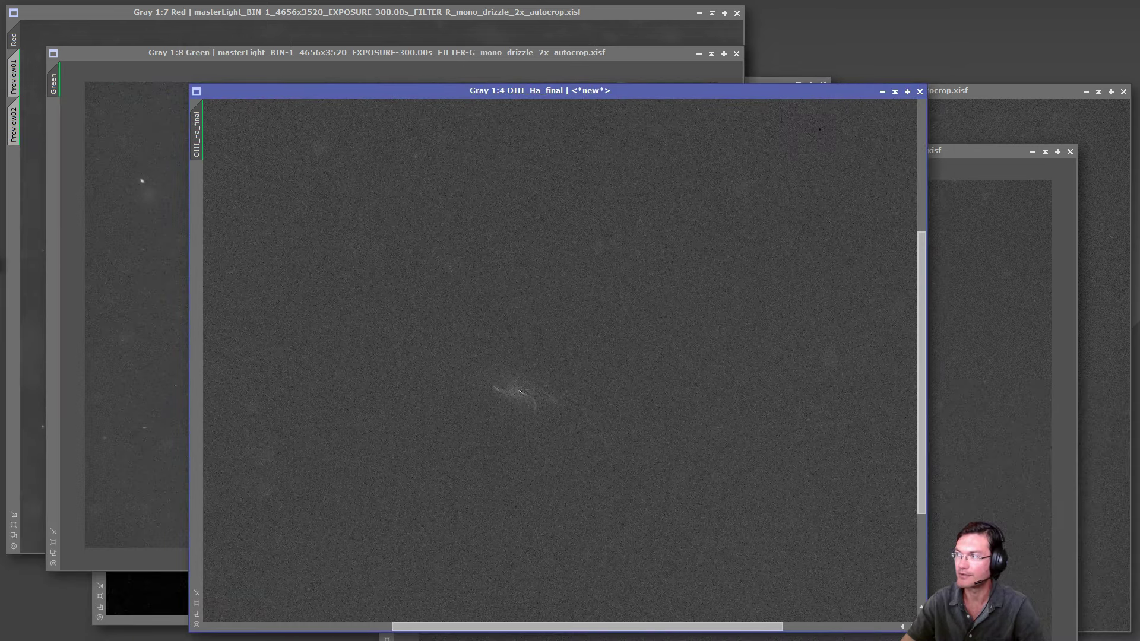
{"action": "key", "text": "ctrl+F12"}
{"action": "key", "text": "ctrl+h"}
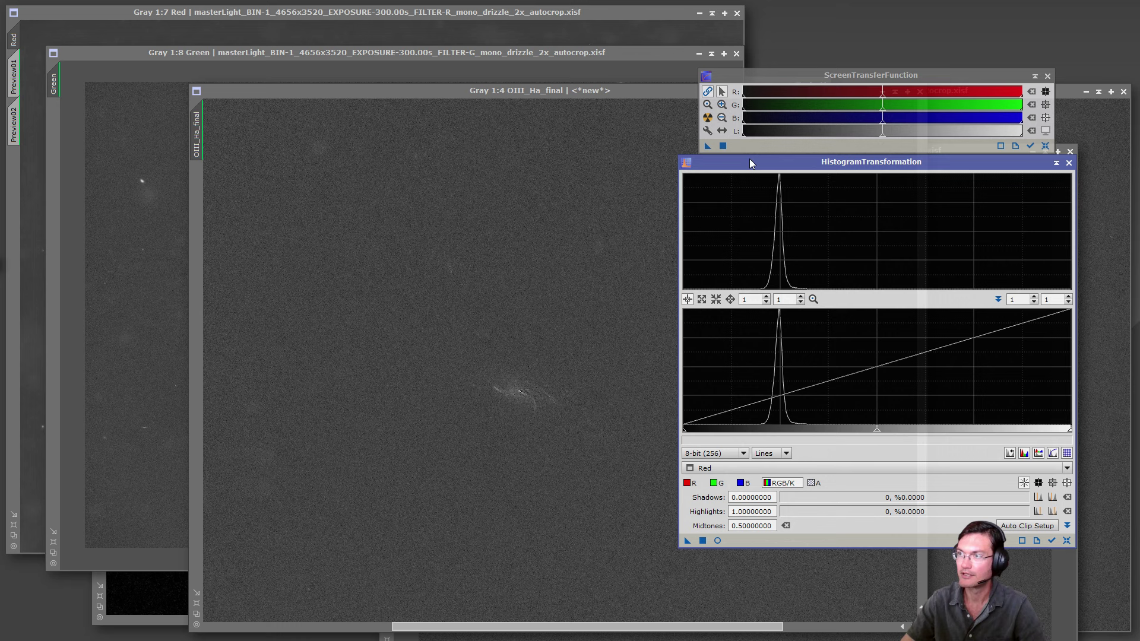
{"action": "left_click_drag", "start_coordinate": [707, 146], "coordinate": [811, 572]}
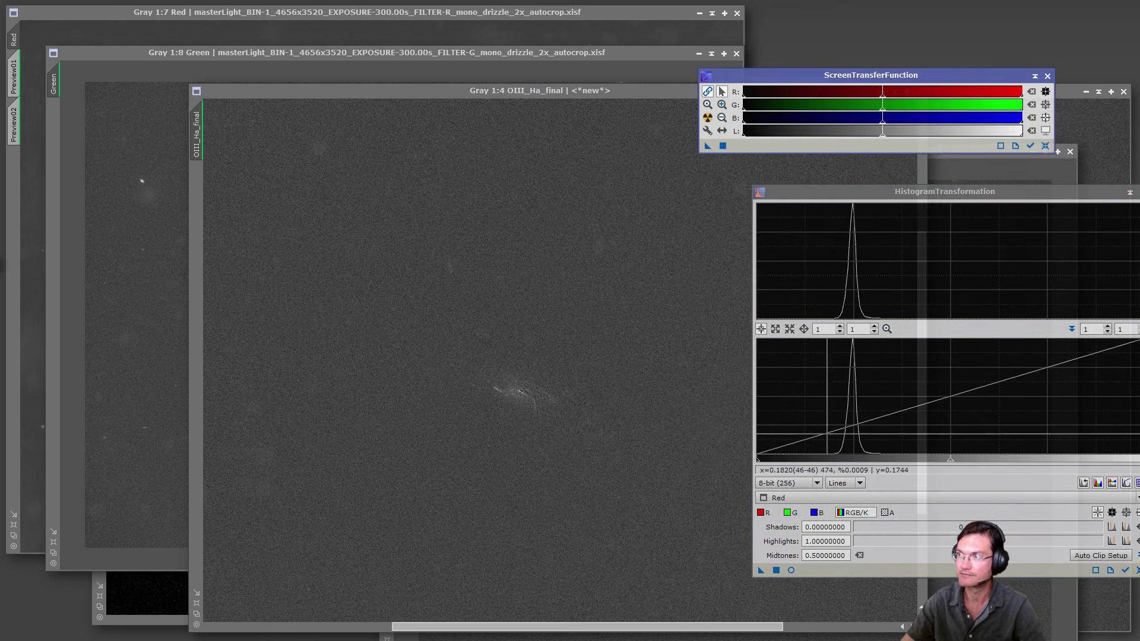
{"action": "left_click", "coordinate": [1032, 136]}
{"action": "left_click_drag", "start_coordinate": [707, 146], "coordinate": [819, 571]}
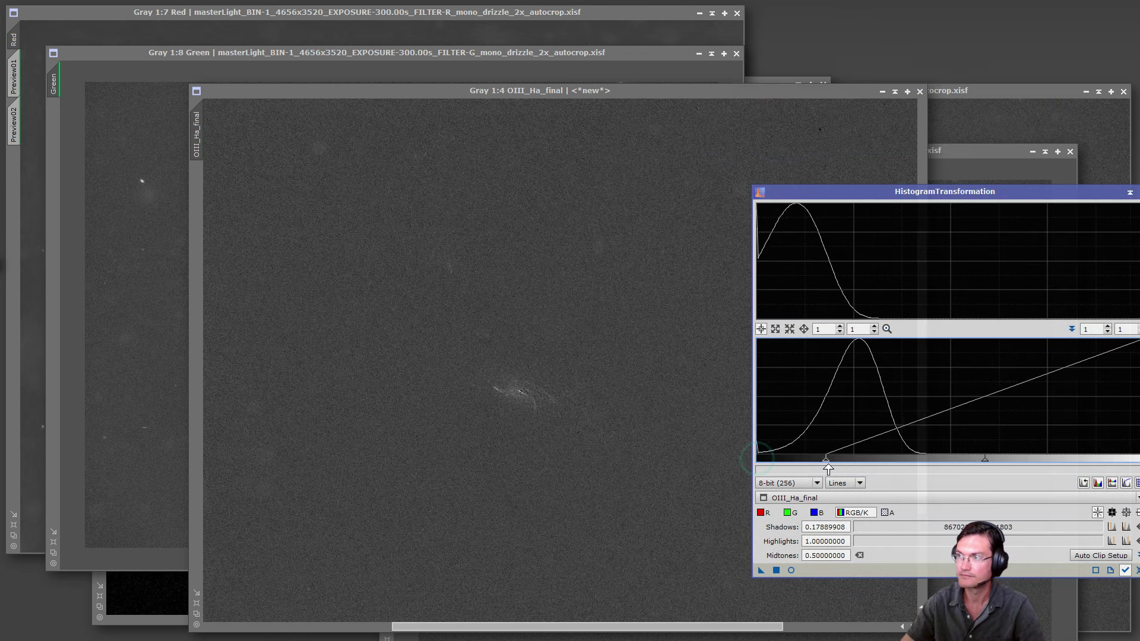
Raise the black point, apply the stretch to OIII_Ha_final, then close HistogramTransformation and zoom in
{"action": "left_click_drag", "start_coordinate": [828, 469], "coordinate": [858, 467]}
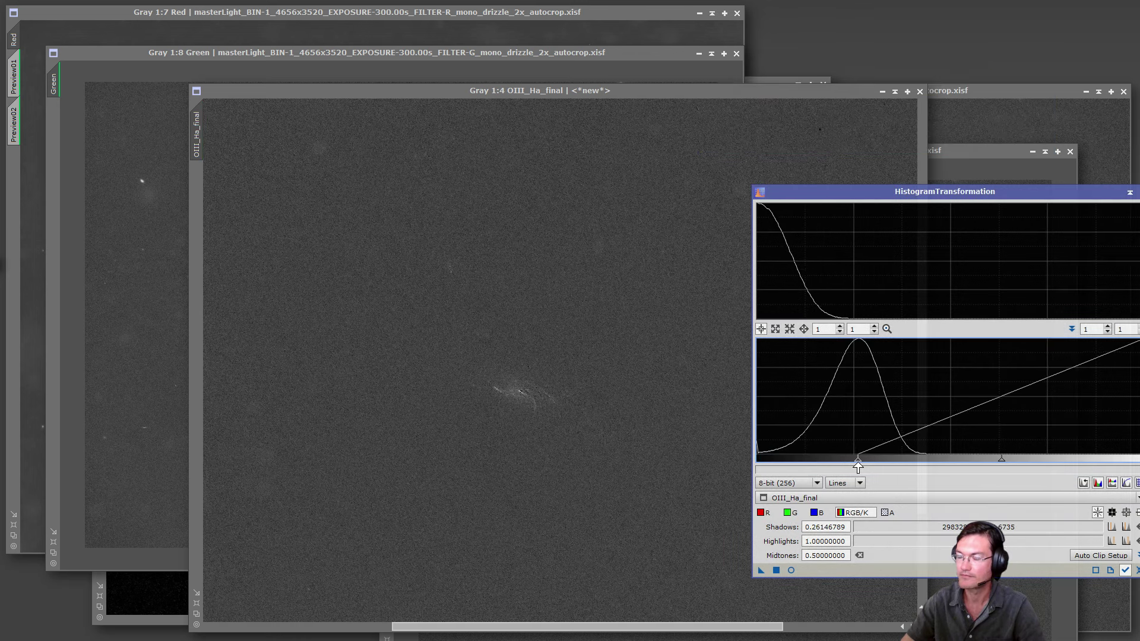
{"action": "left_click_drag", "start_coordinate": [761, 569], "coordinate": [738, 529]}
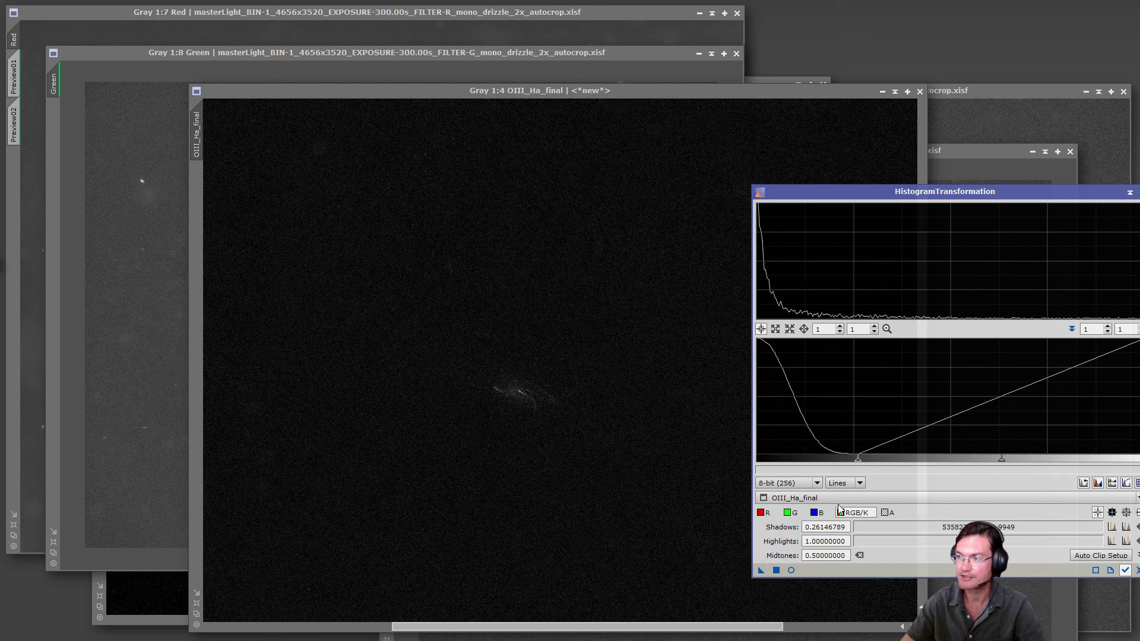
{"action": "left_click_drag", "start_coordinate": [858, 465], "coordinate": [758, 468]}
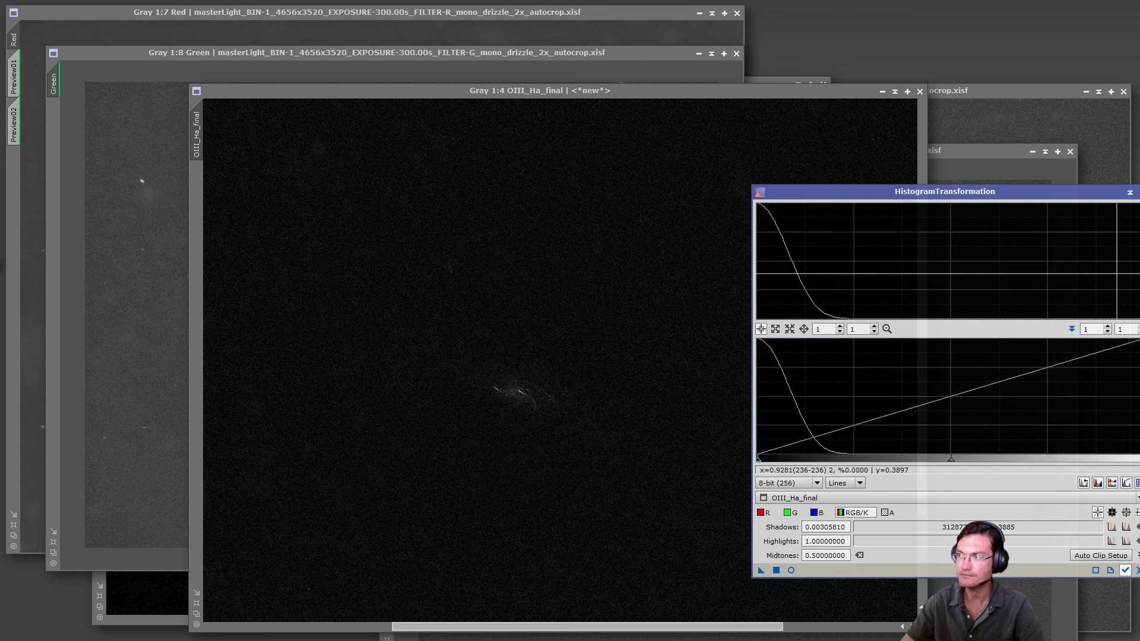
{"action": "left_click", "coordinate": [1135, 192]}
{"action": "scroll", "coordinate": [493, 404], "scroll_direction": "up", "scroll_amount": 3}
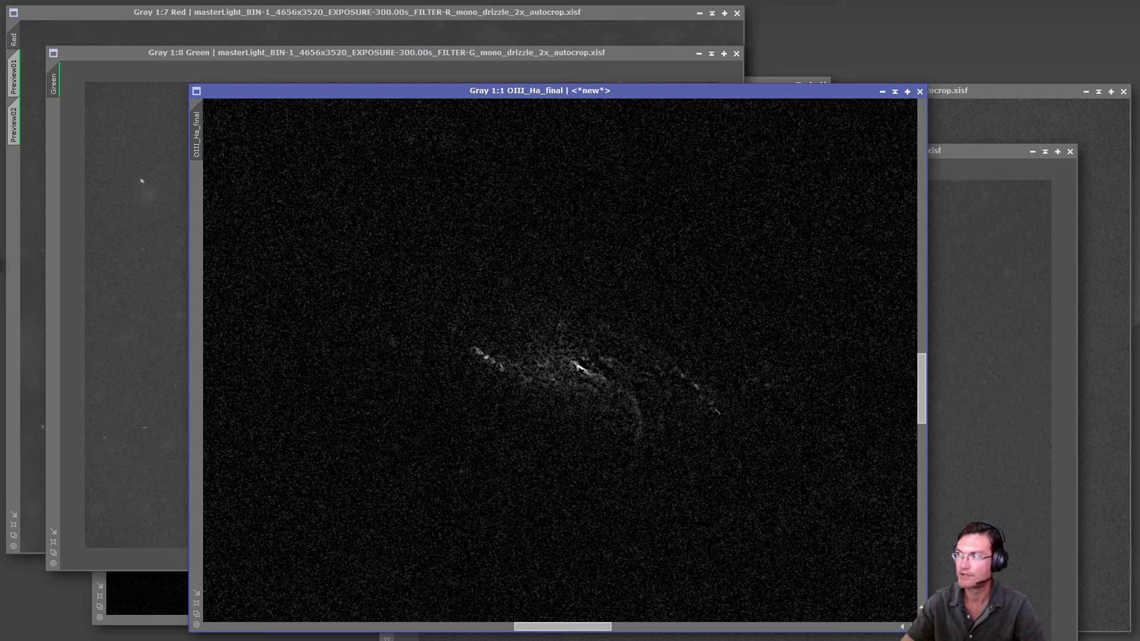
Run NoiseXTerminator on OIII_Ha_final, then apply a slight midtone lift with CurvesTransformation
{"action": "left_click", "coordinate": [671, 243]}
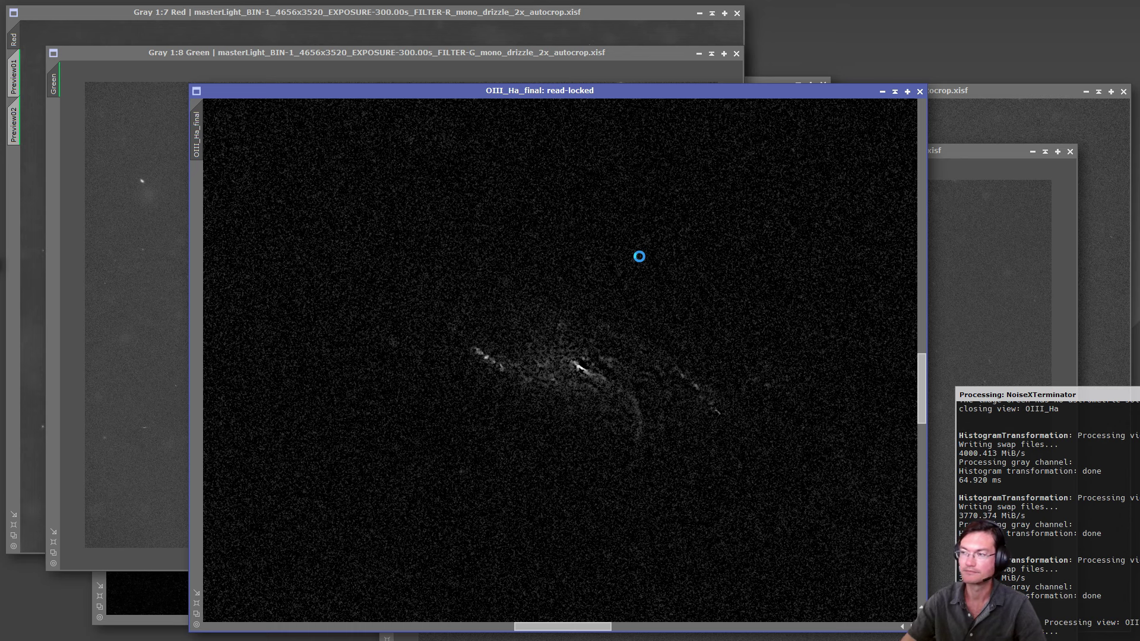
{"action": "key", "text": "alt+shift+c"}
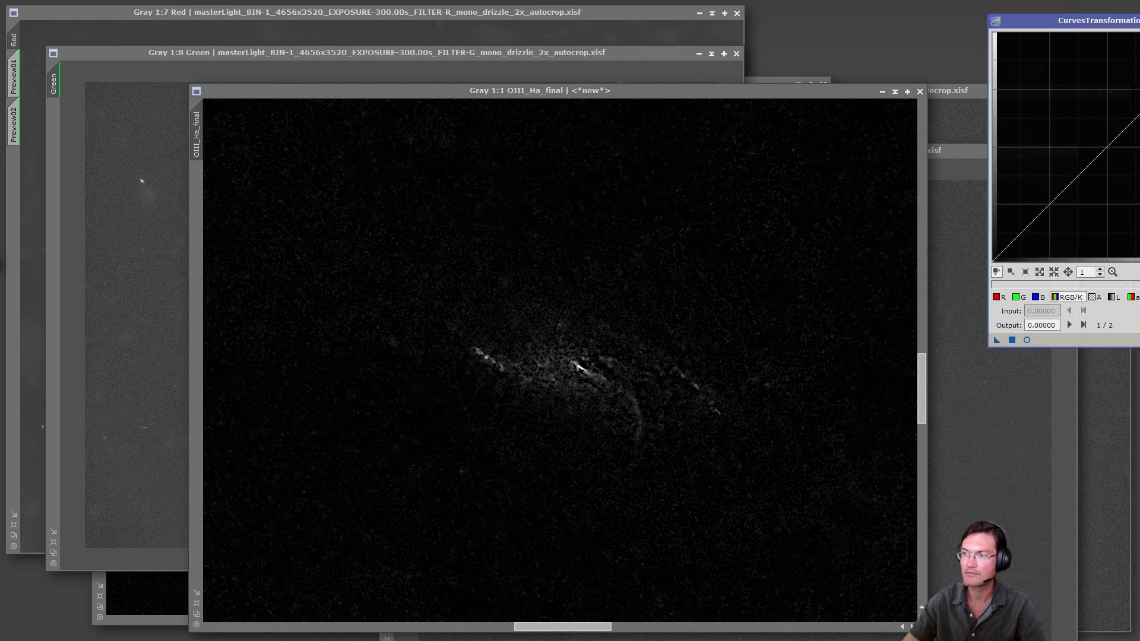
{"action": "left_click_drag", "start_coordinate": [1062, 21], "coordinate": [932, 105]}
{"action": "left_click", "coordinate": [977, 211]}
{"action": "left_click_drag", "start_coordinate": [977, 216], "coordinate": [975, 214]}
{"action": "left_click_drag", "start_coordinate": [866, 428], "coordinate": [720, 424]}
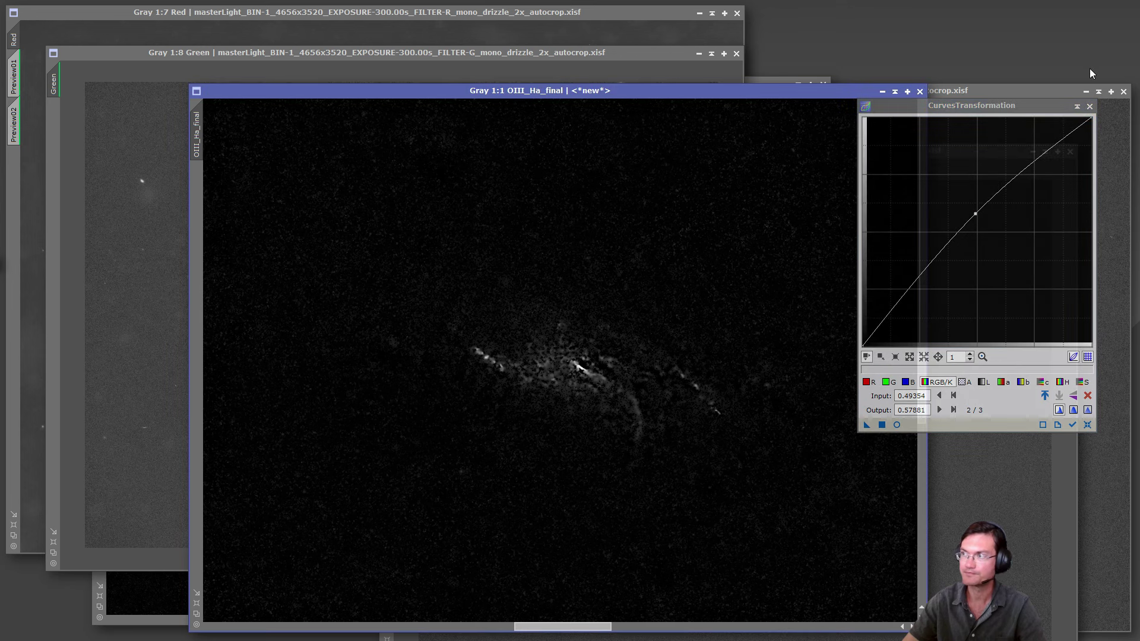
{"action": "left_click", "coordinate": [1090, 106]}
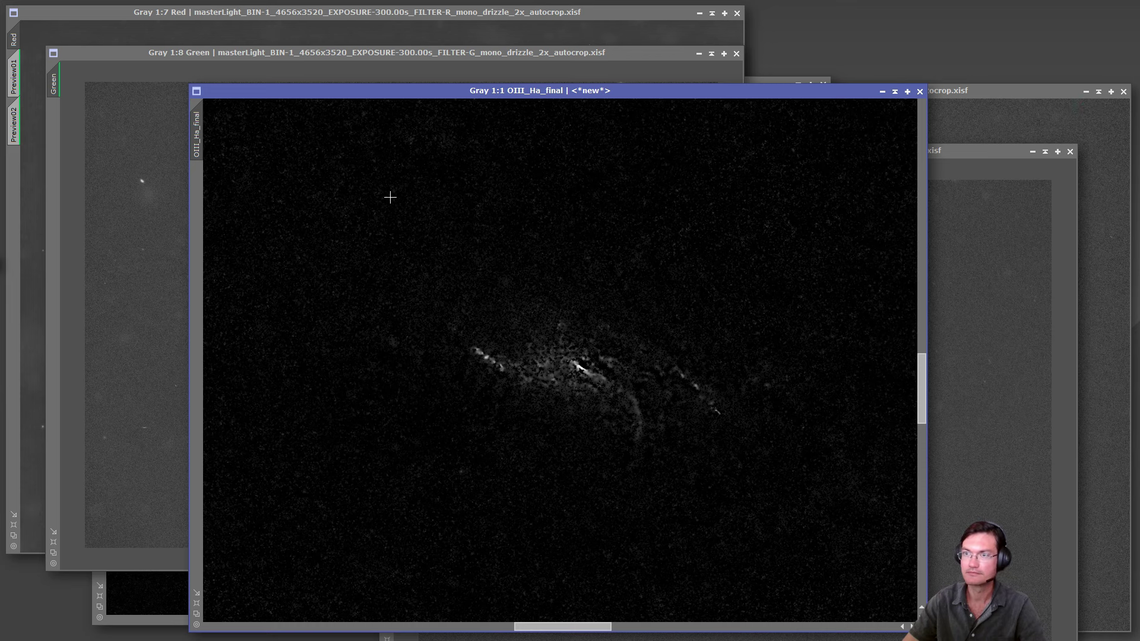
Minimize the Red, Green and other background windows and move OIII_Ha_final to the right
{"action": "left_click_drag", "start_coordinate": [258, 92], "coordinate": [178, 113]}
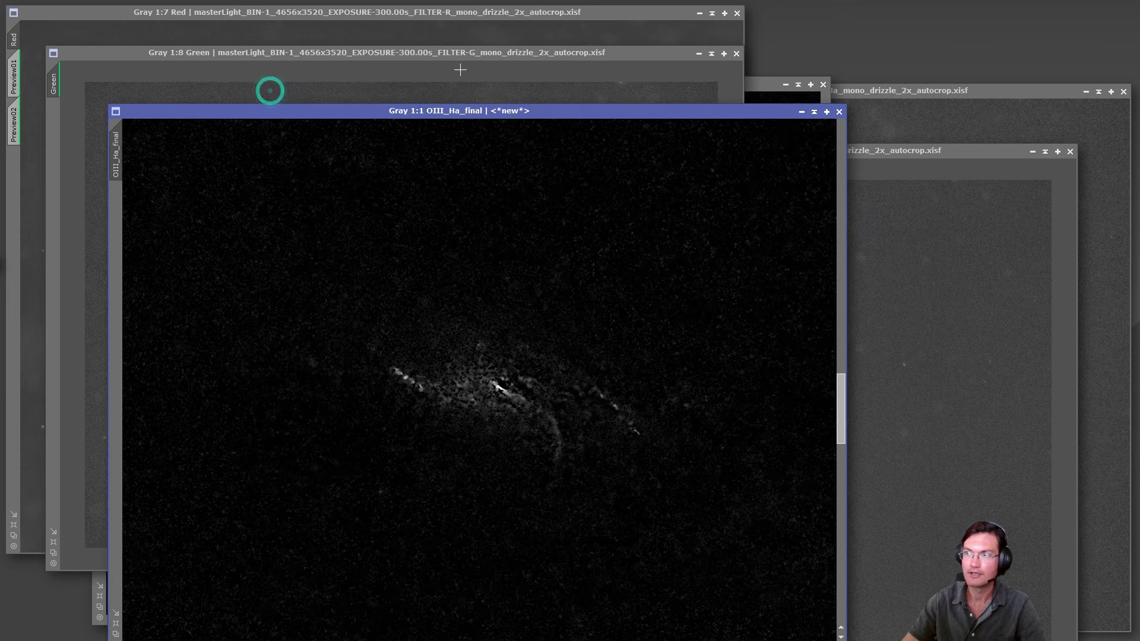
{"action": "left_click", "coordinate": [698, 53]}
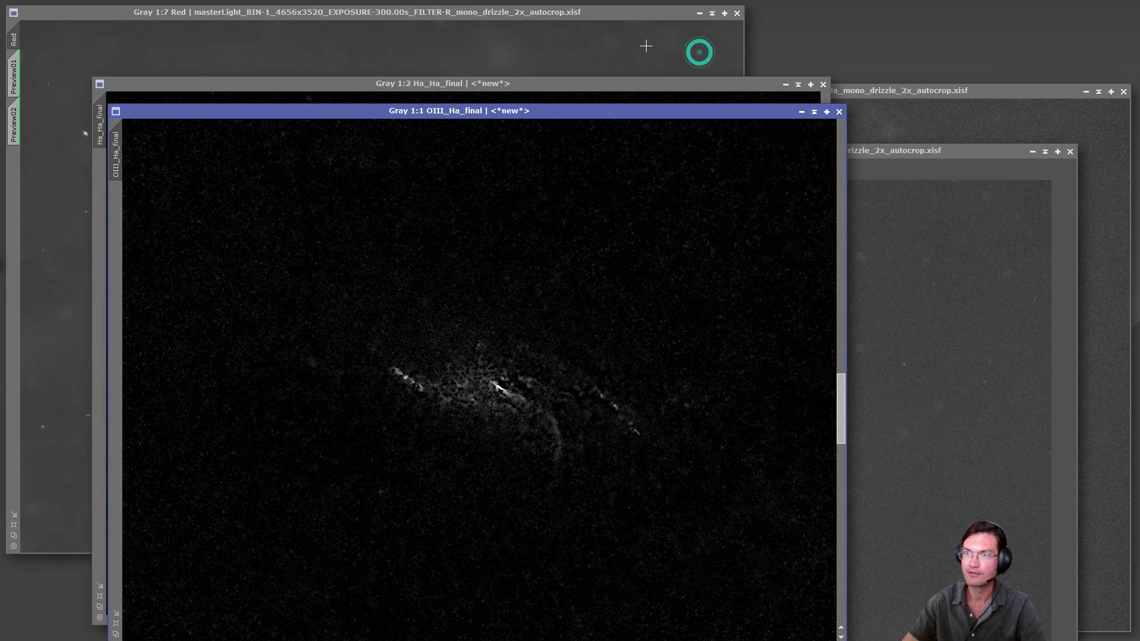
{"action": "left_click", "coordinate": [700, 12]}
{"action": "left_click", "coordinate": [1086, 92]}
{"action": "left_click_drag", "start_coordinate": [418, 112], "coordinate": [682, 85]}
Switch between Ha_Ha_final and OIII_Ha_final to compare them, then arrange both windows side by side
{"action": "left_click", "coordinate": [195, 212]}
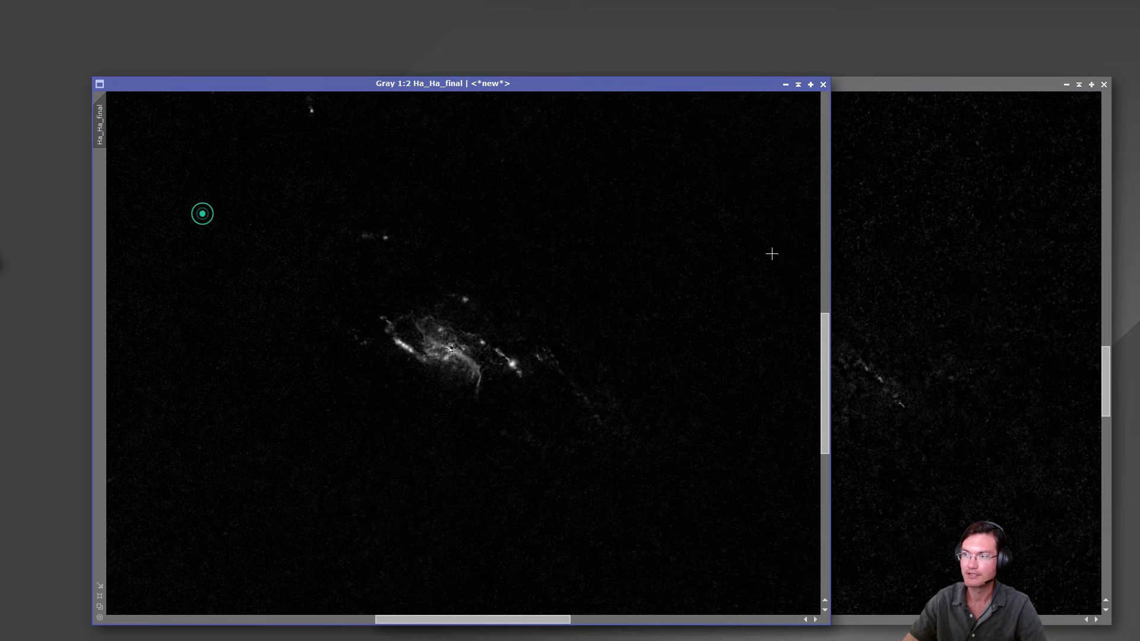
{"action": "left_click", "coordinate": [946, 333]}
{"action": "scroll", "coordinate": [946, 334], "scroll_direction": "down", "scroll_amount": 1}
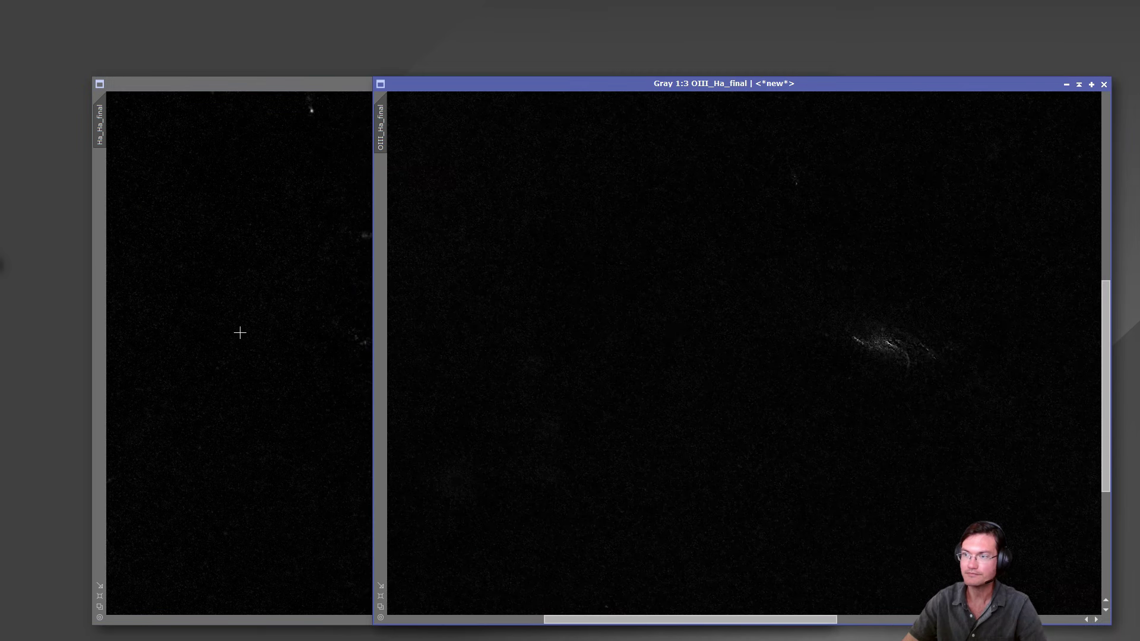
{"action": "left_click", "coordinate": [217, 331]}
{"action": "left_click", "coordinate": [934, 348]}
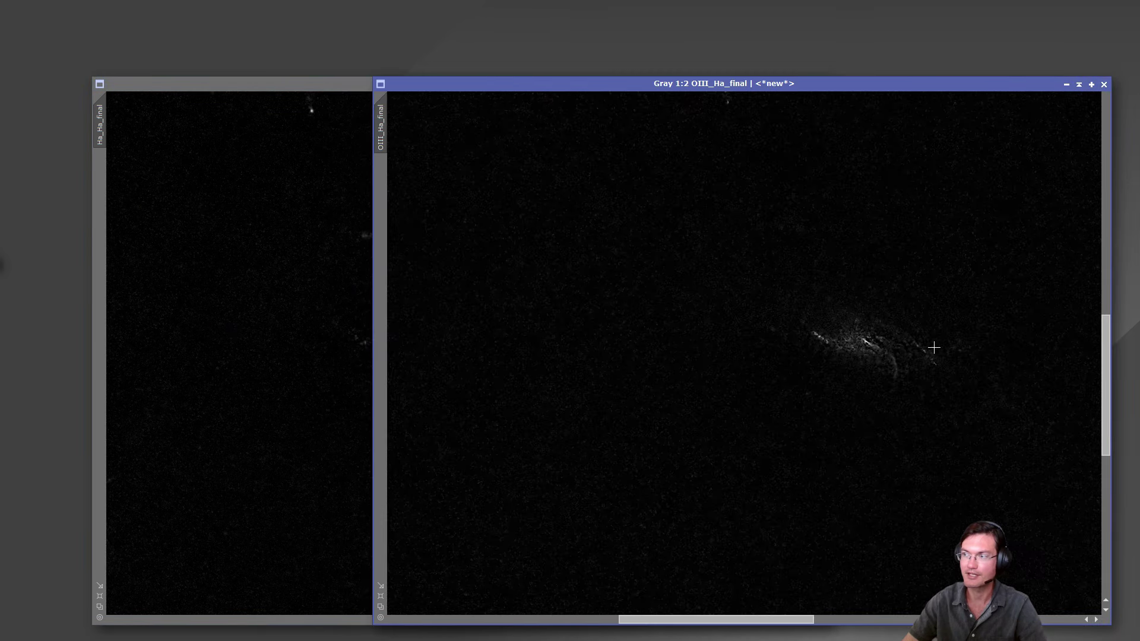
{"action": "left_click", "coordinate": [258, 264]}
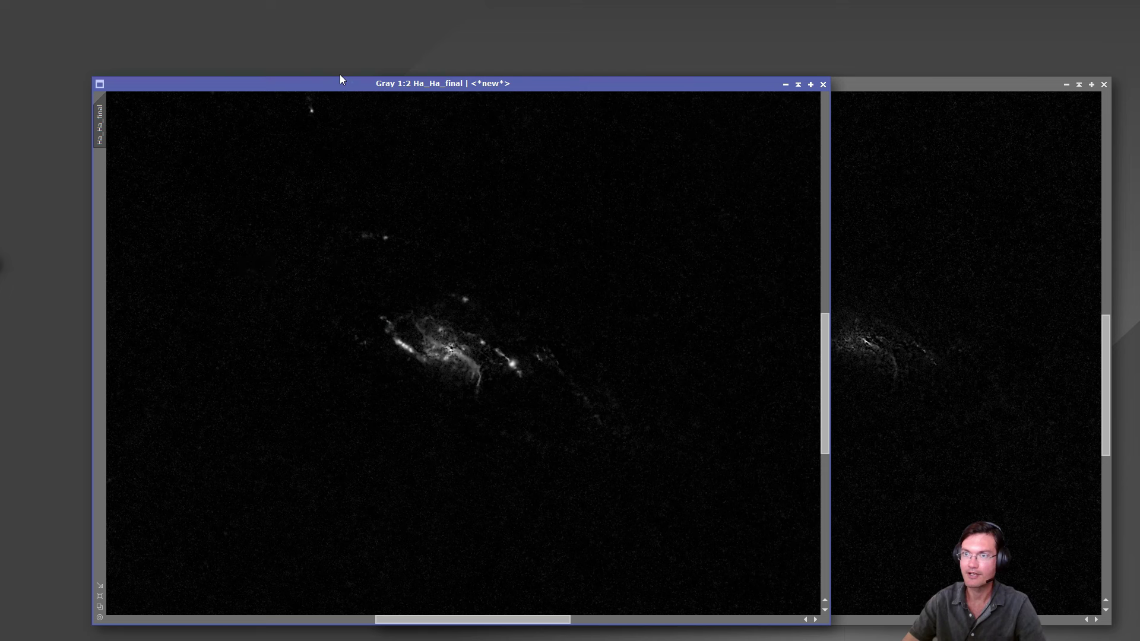
{"action": "left_click_drag", "start_coordinate": [342, 79], "coordinate": [276, 17]}
{"action": "left_click_drag", "start_coordinate": [789, 95], "coordinate": [683, 104]}
{"action": "left_click", "coordinate": [558, 62]}
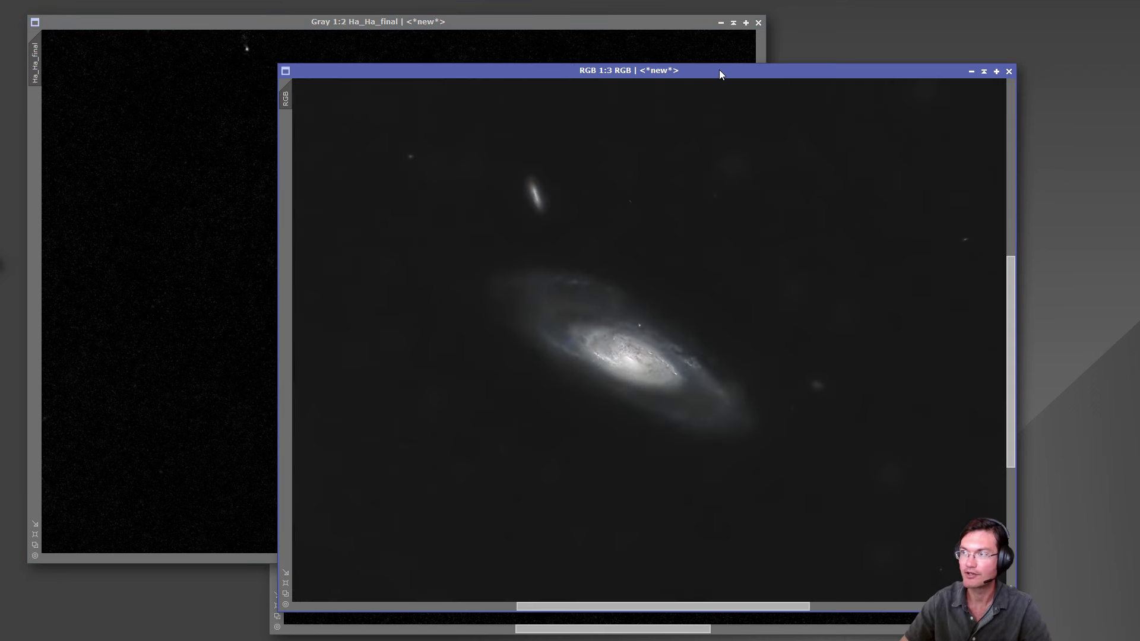
Reposition the RGB galaxy window and find CombineRGBAndNarrowband among the Toolbox scripts
{"action": "left_click_drag", "start_coordinate": [720, 72], "coordinate": [766, 62]}
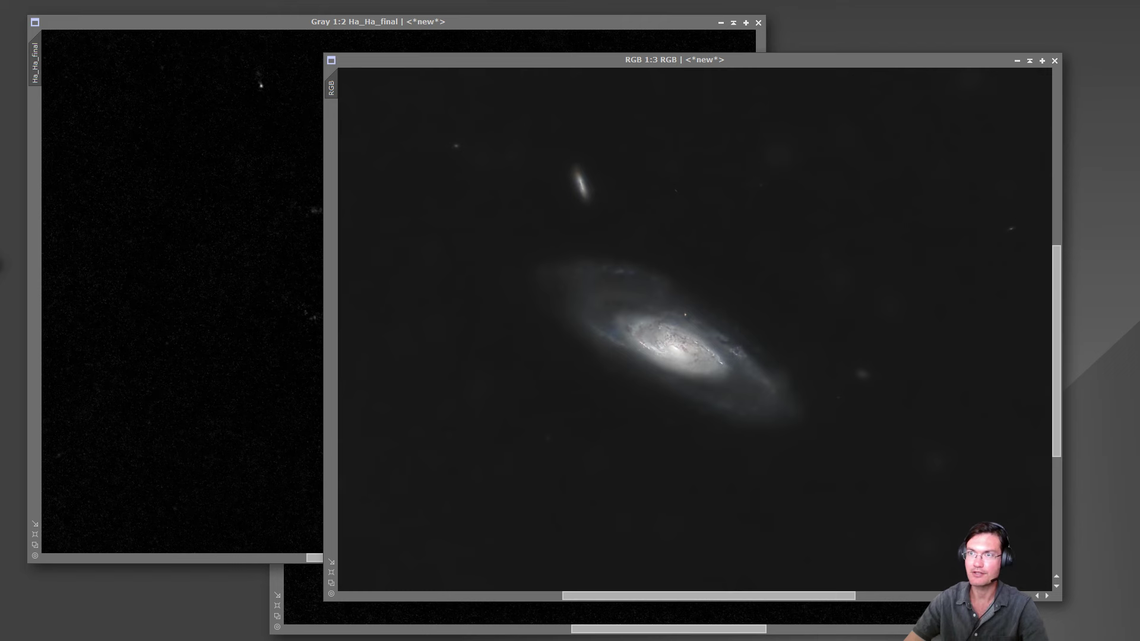
{"action": "left_click", "coordinate": [134, 0]}
{"action": "mouse_move", "coordinate": [213, 92]}
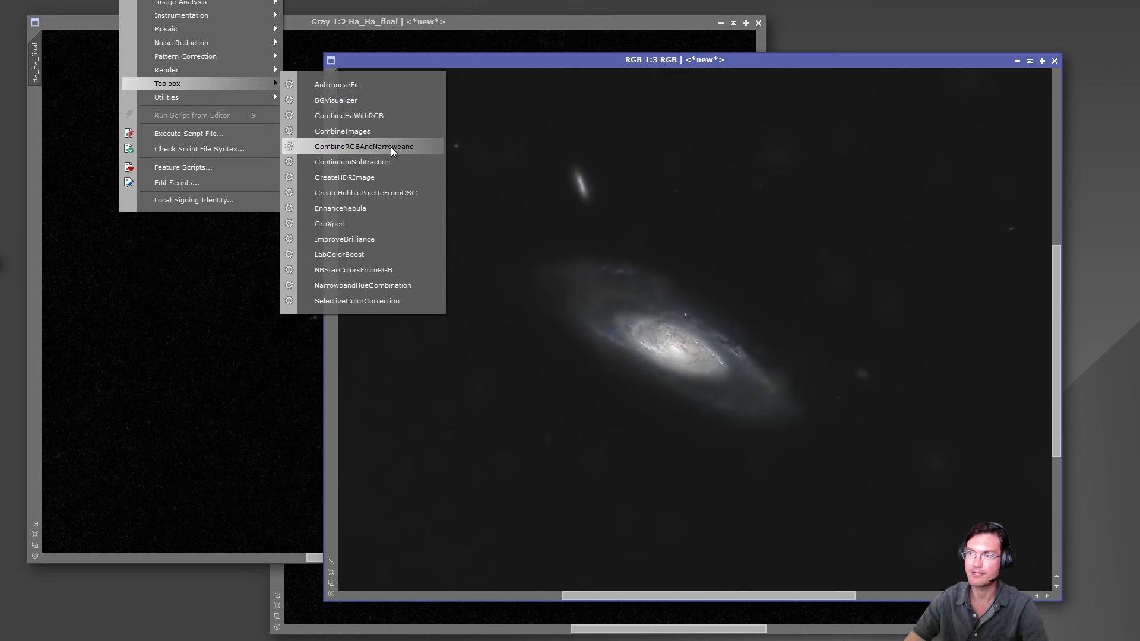
Launch CombineRGBAndNarrowband with the RGB image as colour base and zoom the preview
{"action": "left_click", "coordinate": [390, 147]}
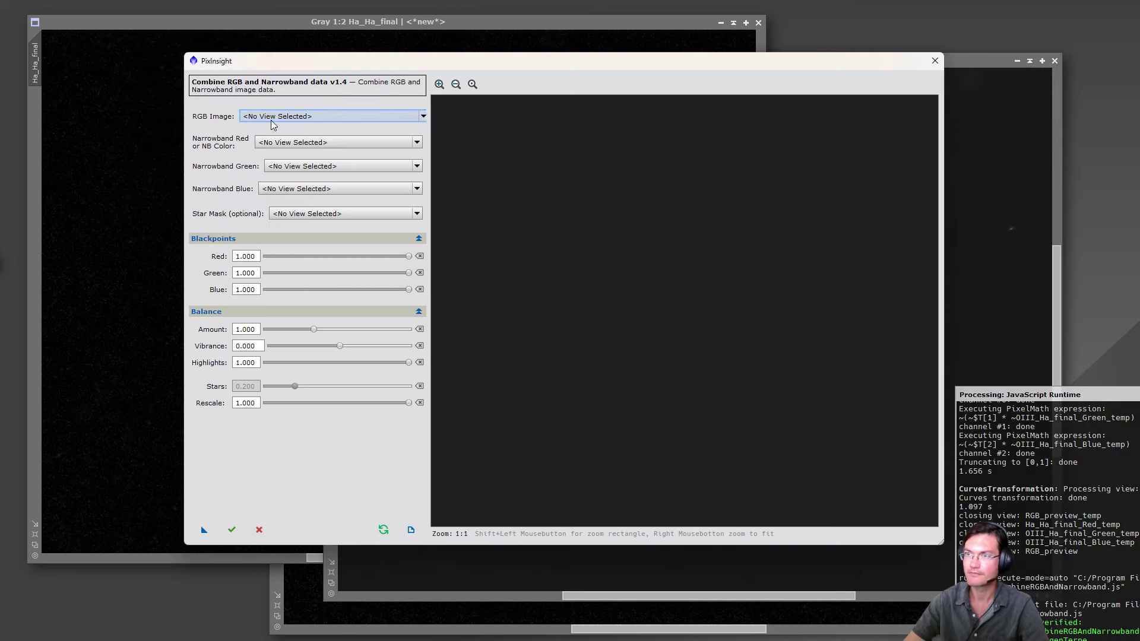
{"action": "left_click", "coordinate": [326, 115]}
{"action": "scroll", "coordinate": [300, 202], "scroll_direction": "down", "scroll_amount": 3}
{"action": "scroll", "coordinate": [300, 231], "scroll_direction": "down", "scroll_amount": 1}
{"action": "left_click", "coordinate": [290, 219]}
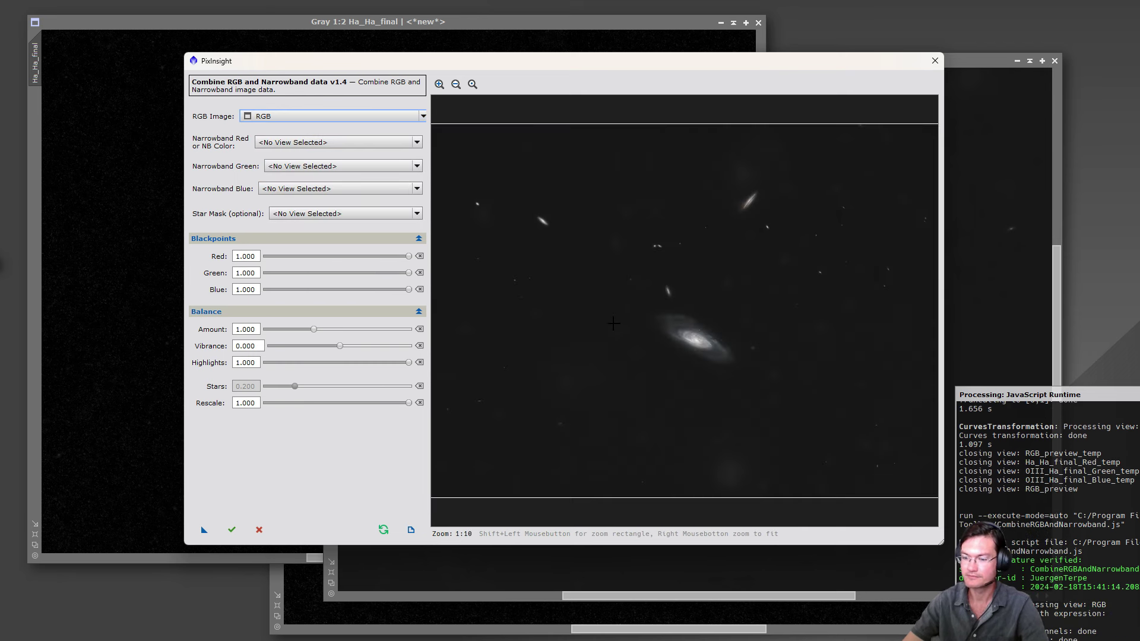
{"action": "left_click", "coordinate": [625, 293]}
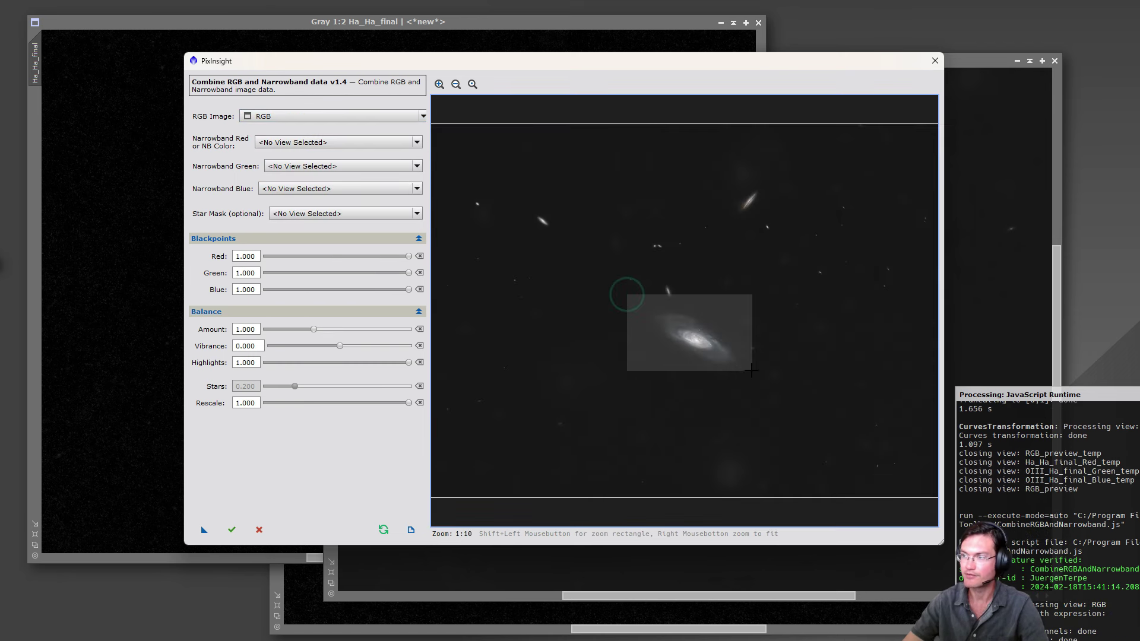
{"action": "left_click_drag", "start_coordinate": [933, 305], "coordinate": [933, 328]}
Set Ha_Ha_final as red narrowband and OIII_Ha_final as blue narrowband, then run
{"action": "left_click", "coordinate": [343, 142]}
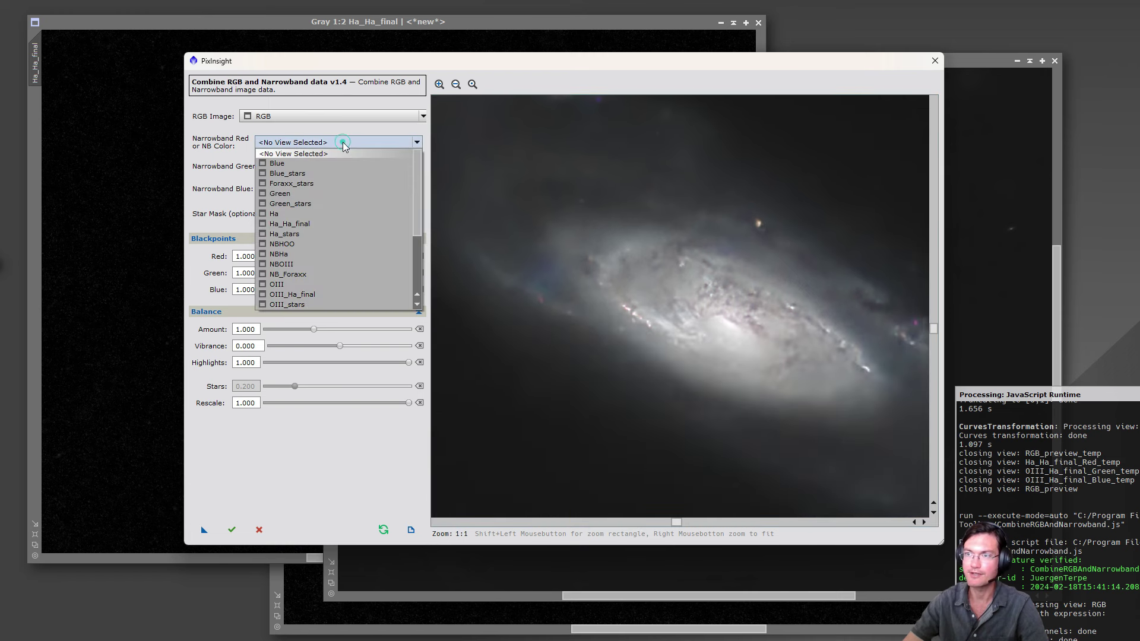
{"action": "left_click", "coordinate": [322, 223]}
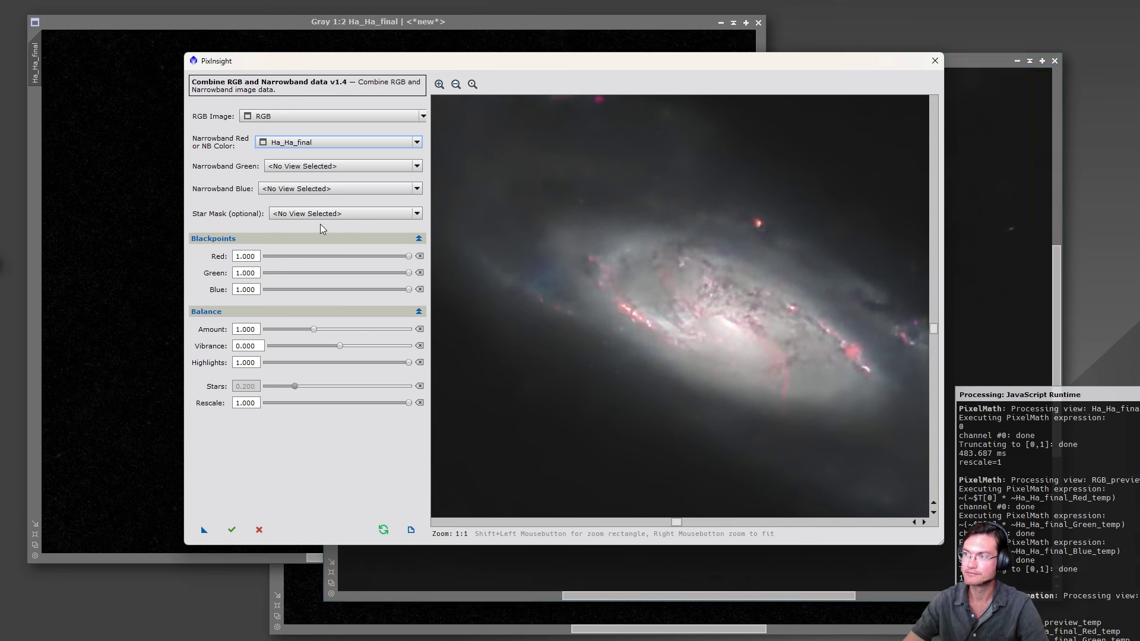
{"action": "left_click", "coordinate": [307, 189]}
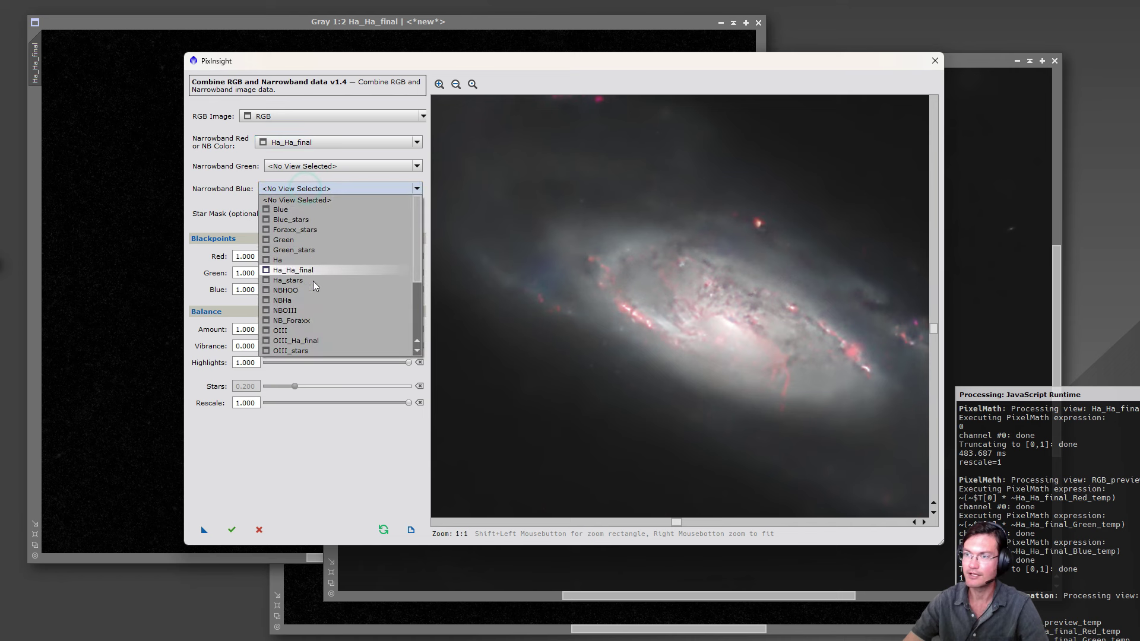
{"action": "left_click", "coordinate": [319, 341]}
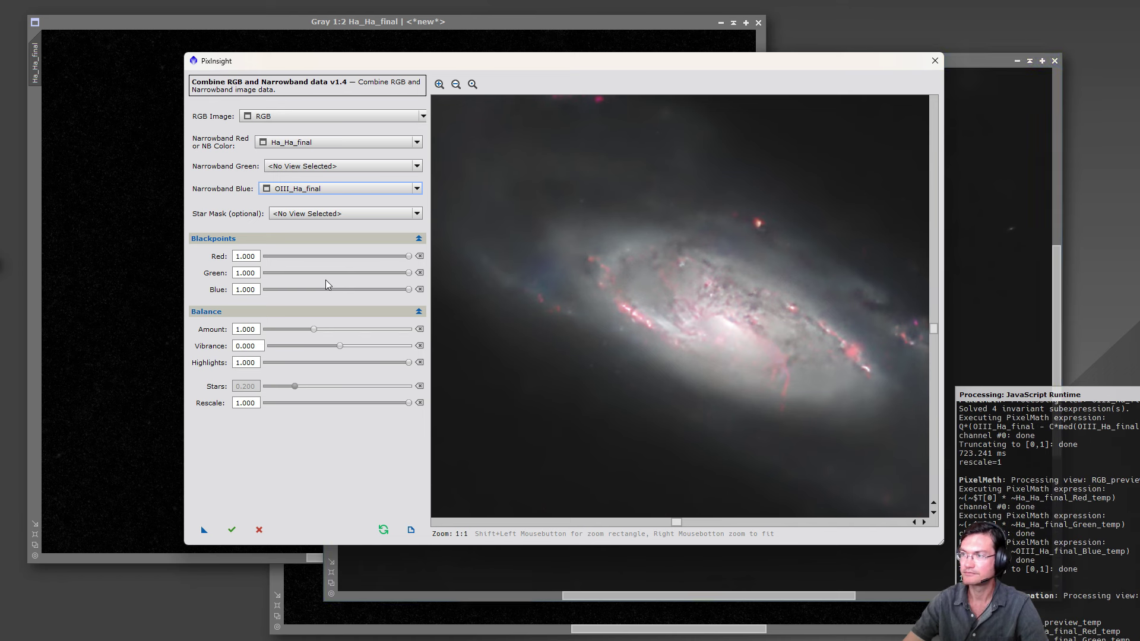
{"action": "left_click", "coordinate": [231, 530]}
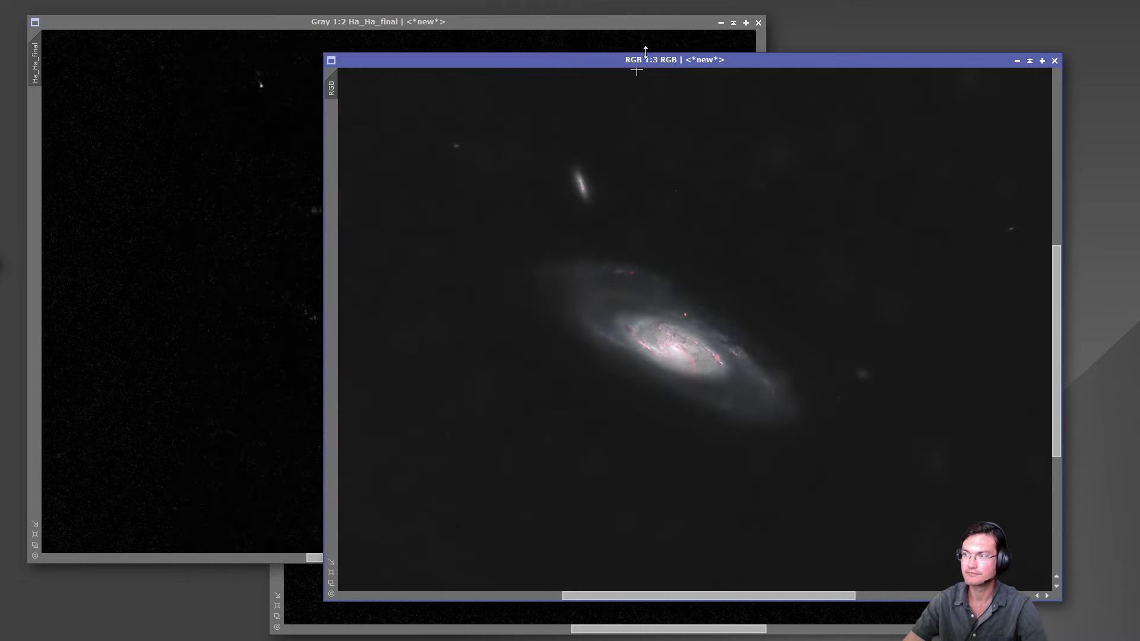
Reposition the combined RGB galaxy window, then zoom and pan to examine the pink Ha knots along the arms
{"action": "left_click_drag", "start_coordinate": [606, 60], "coordinate": [485, 48]}
{"action": "scroll", "coordinate": [556, 332], "scroll_direction": "up", "scroll_amount": 1}
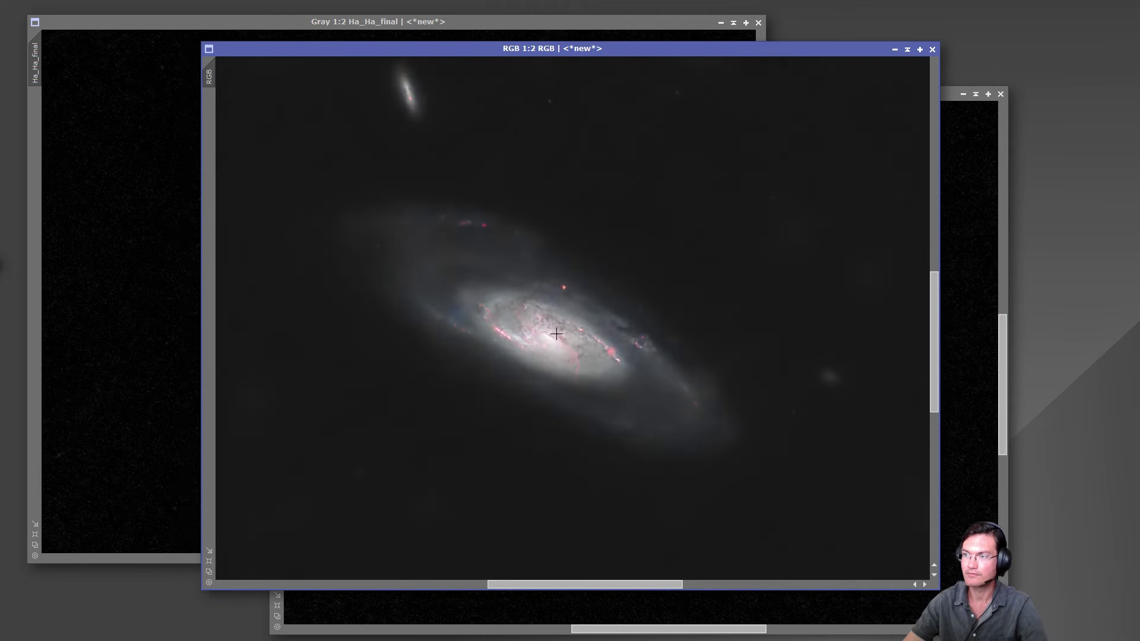
{"action": "scroll", "coordinate": [553, 333], "scroll_direction": "up", "scroll_amount": 1}
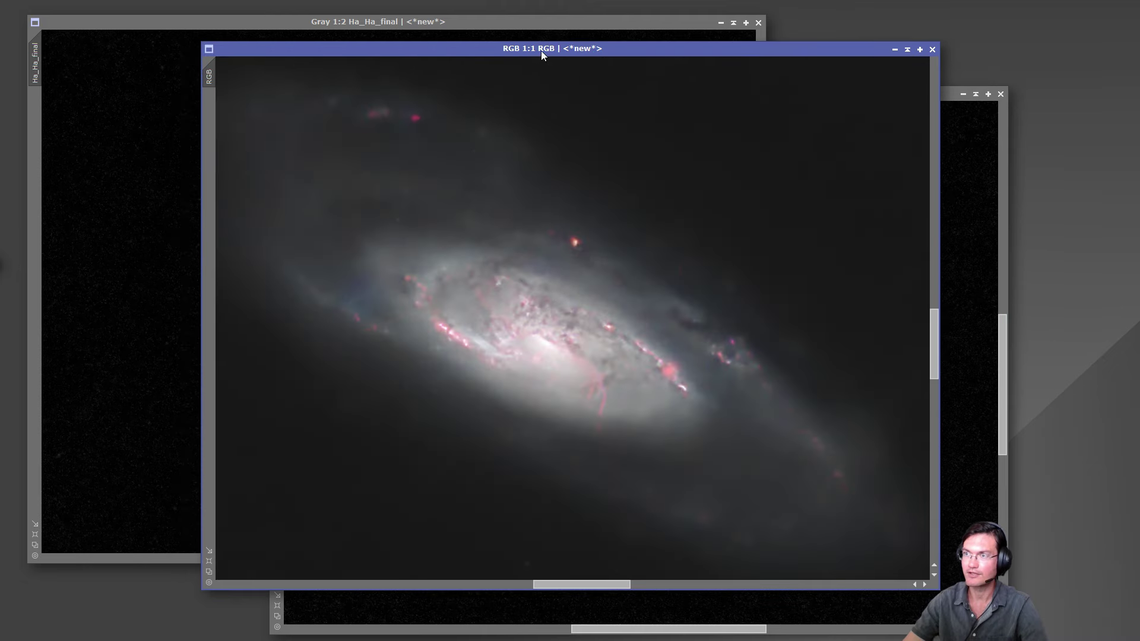
{"action": "scroll", "coordinate": [492, 265], "scroll_direction": "down", "scroll_amount": 1}
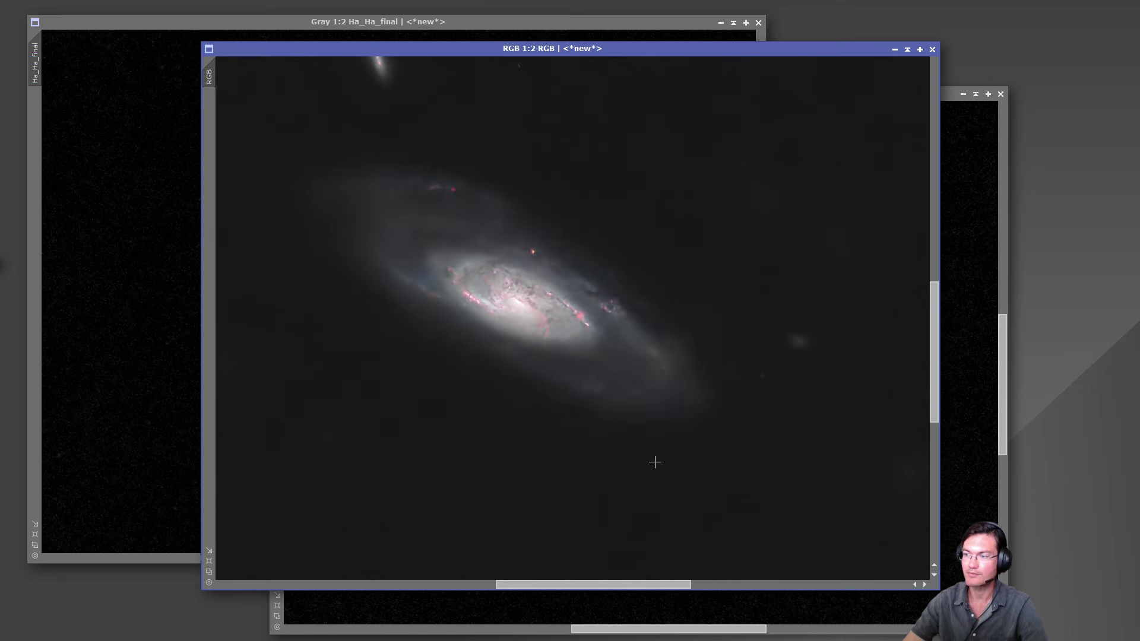
{"action": "left_click_drag", "start_coordinate": [621, 583], "coordinate": [604, 574]}
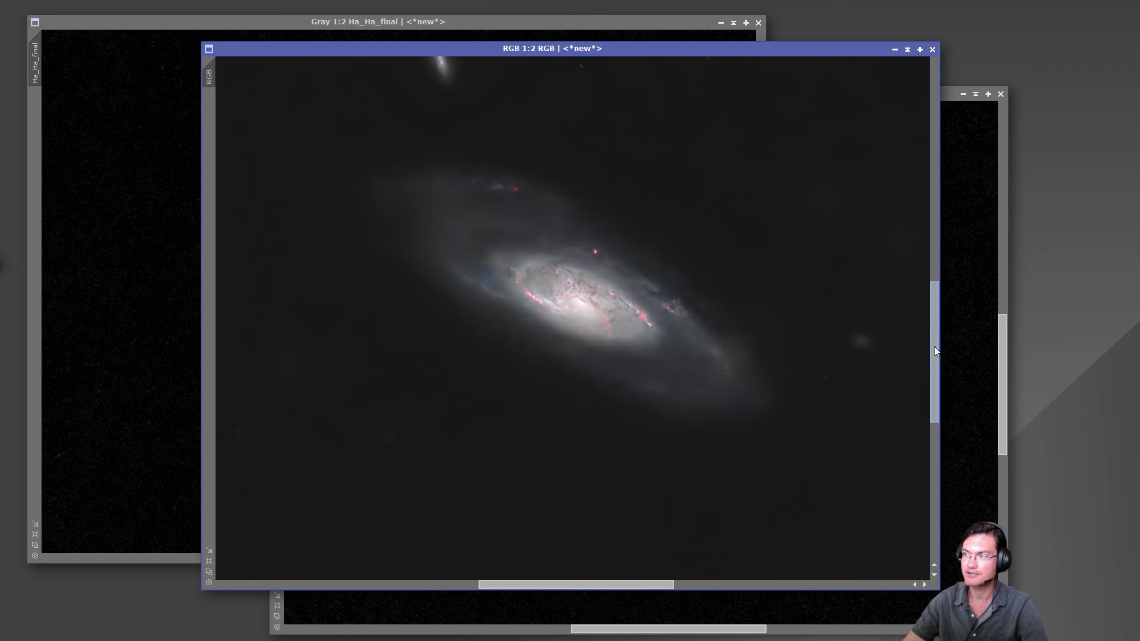
{"action": "left_click_drag", "start_coordinate": [934, 361], "coordinate": [934, 346]}
{"action": "left_click_drag", "start_coordinate": [660, 55], "coordinate": [618, 28]}
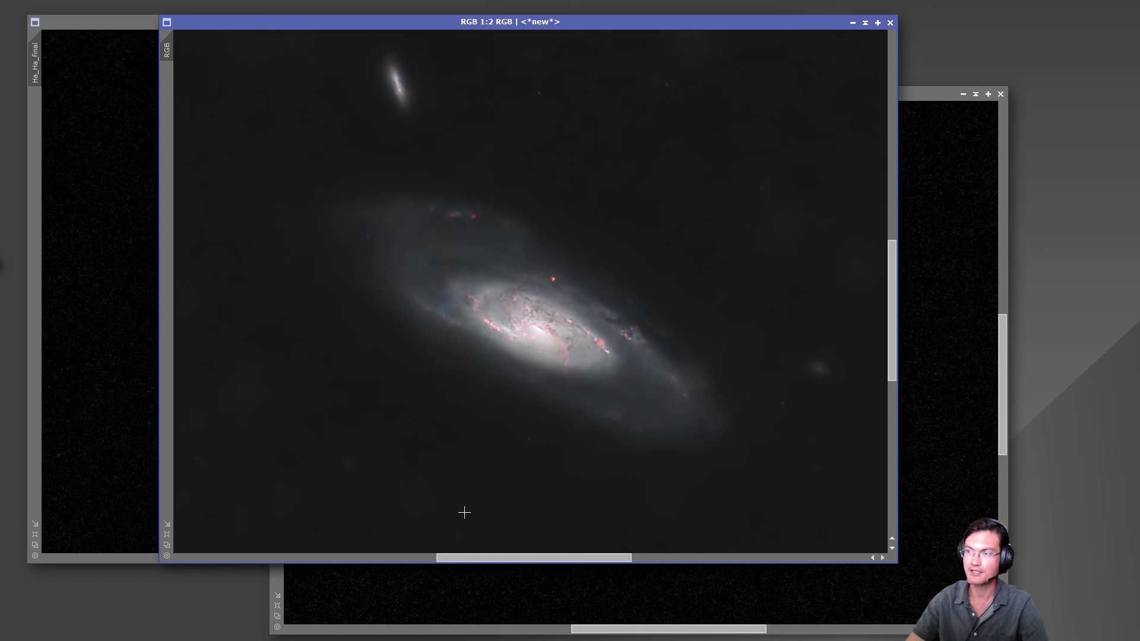
{"action": "left_click", "coordinate": [423, 620]}
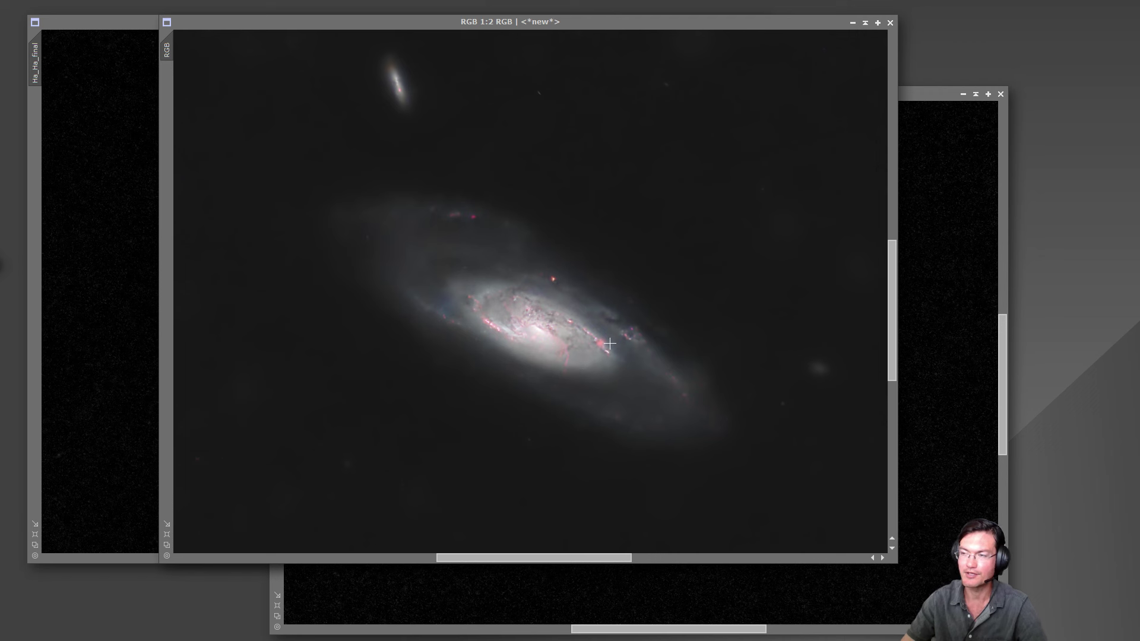
{"action": "left_click", "coordinate": [562, 408]}
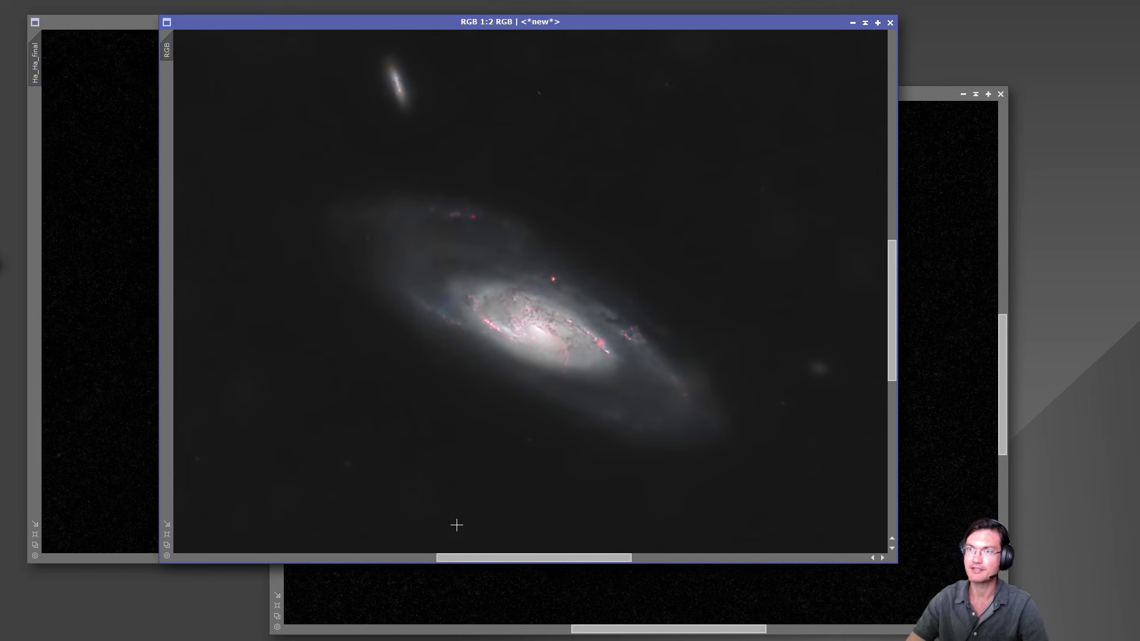